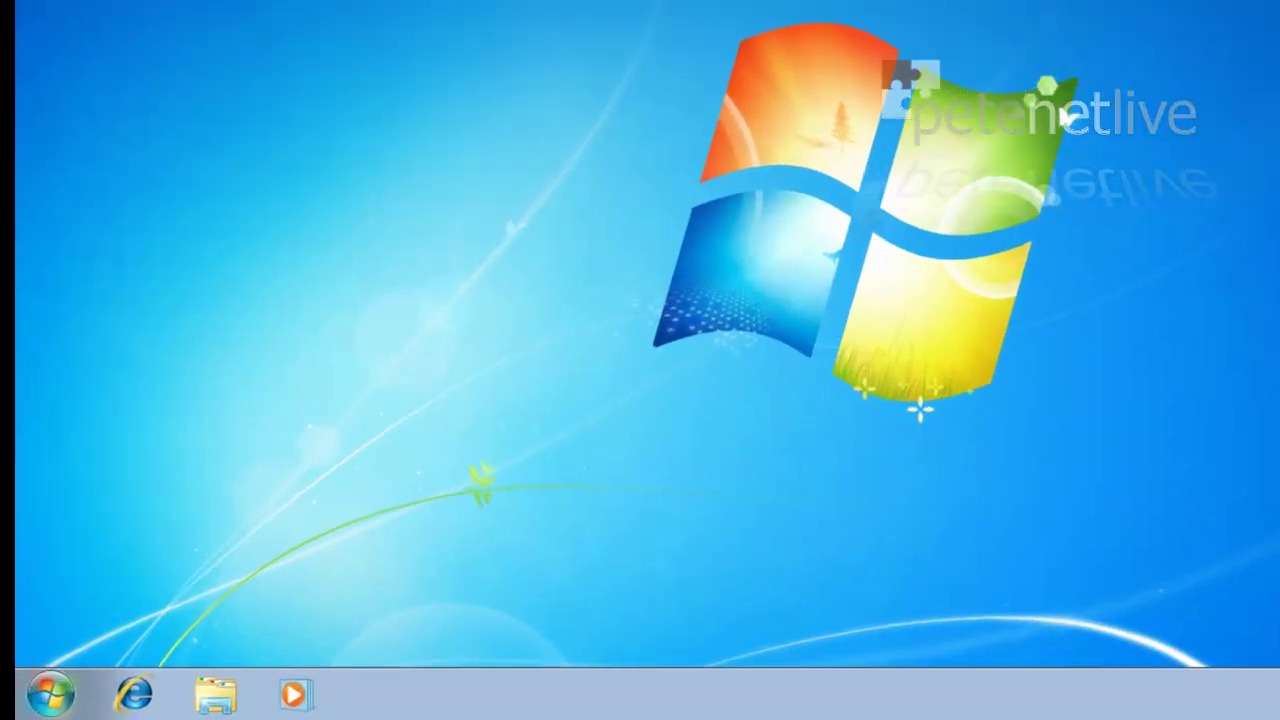
Check the Start menu's personal folder link, then bring up Taskbar and Start Menu Properties on the Start Menu tab
click(62, 701)
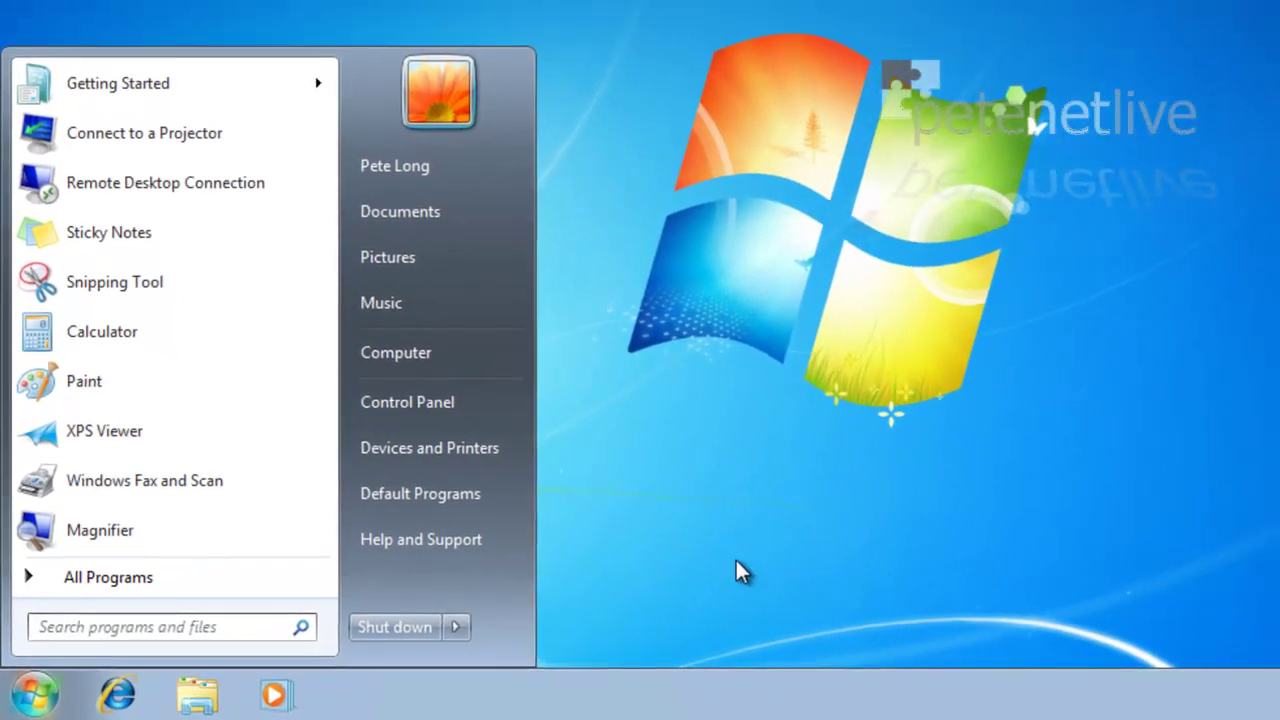
click(736, 561)
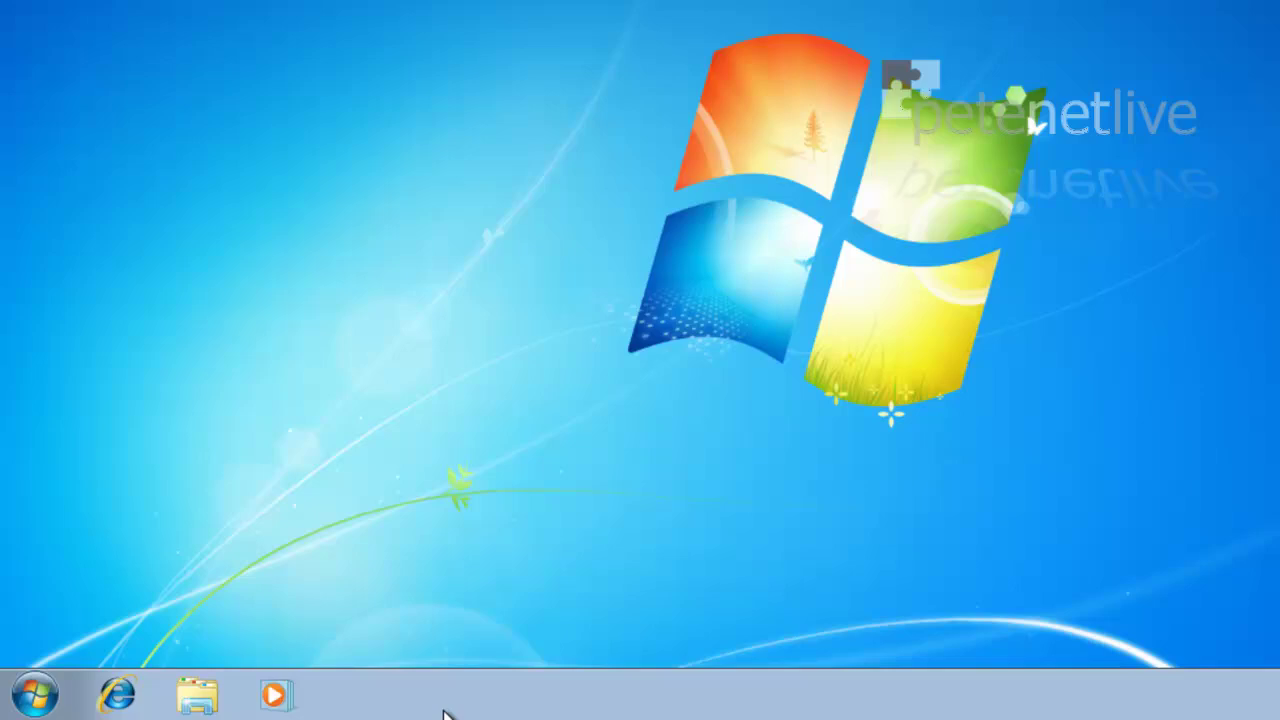
right_click(420, 704)
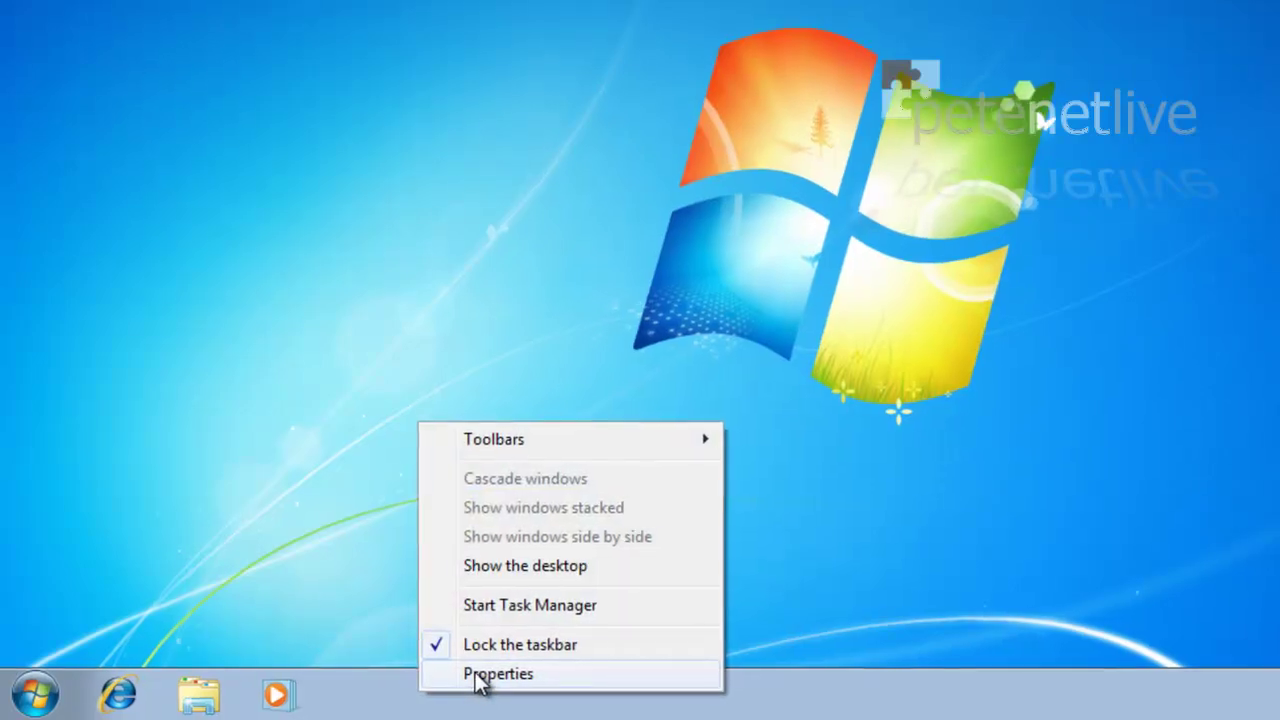
click(478, 678)
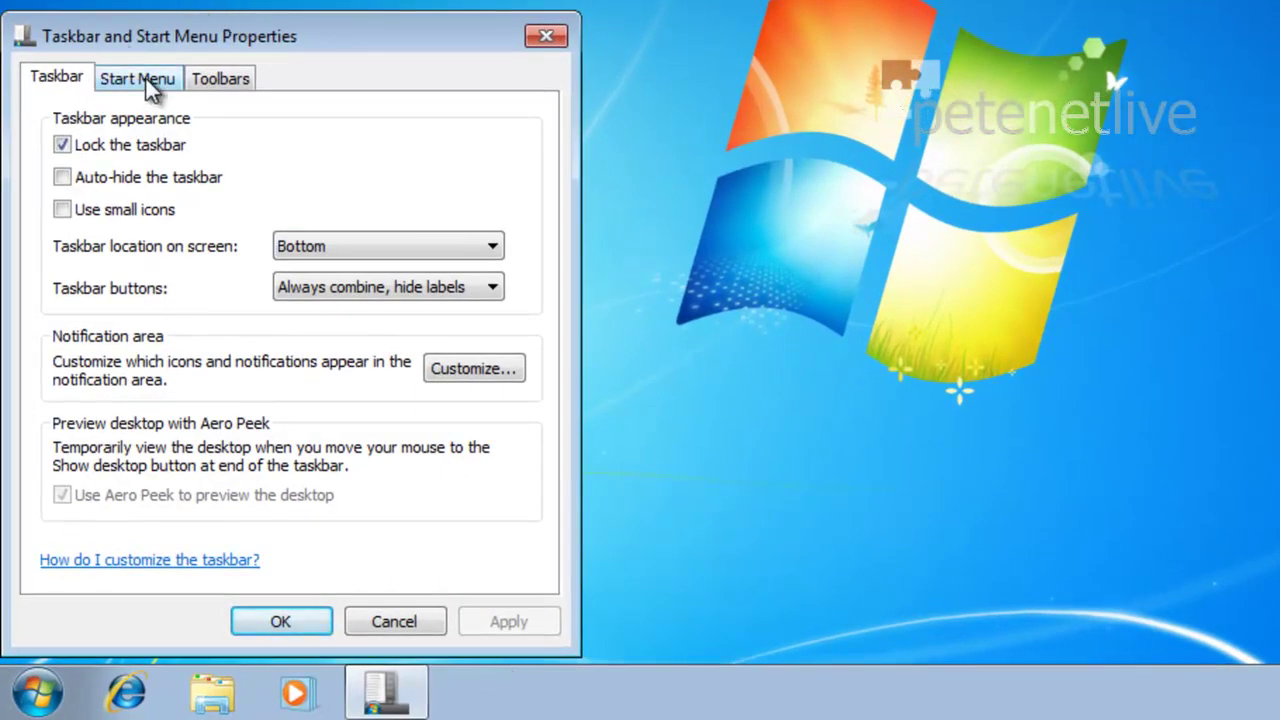
click(143, 87)
In Customize Start Menu, set Personal folder to 'Don't display this item' and apply it
click(486, 122)
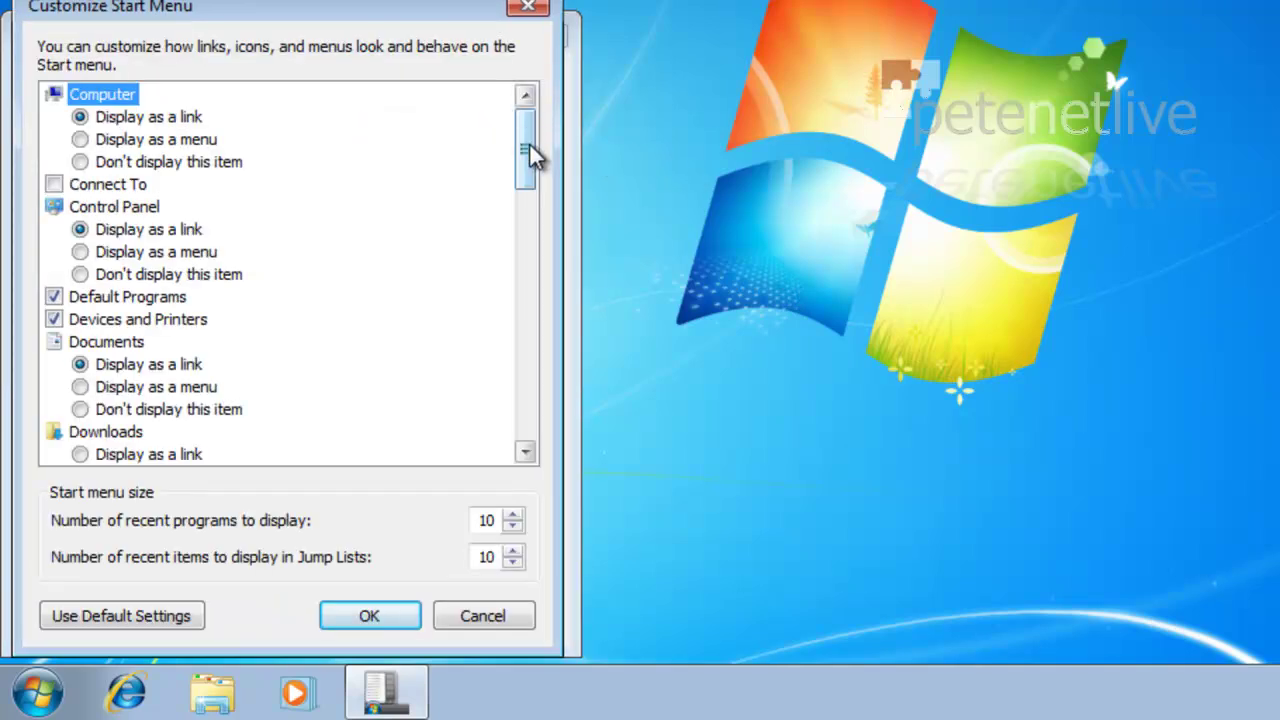
drag(531, 157, 531, 316)
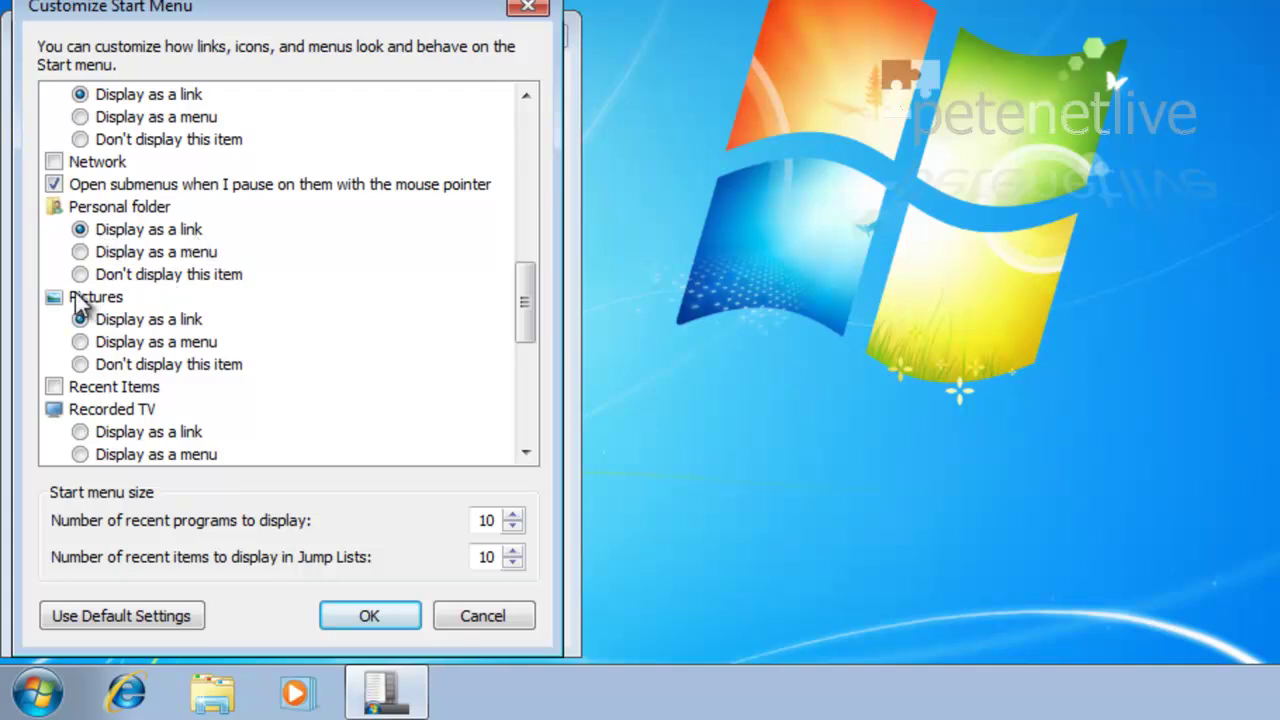
click(98, 279)
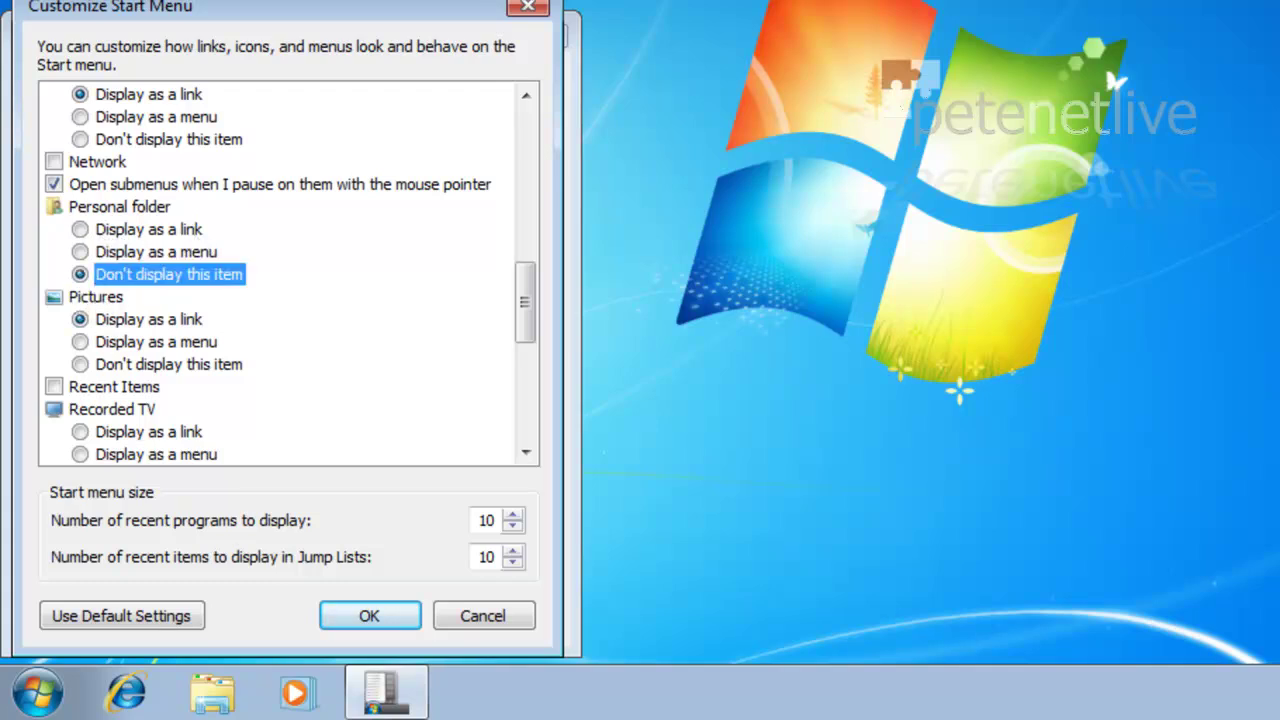
click(362, 618)
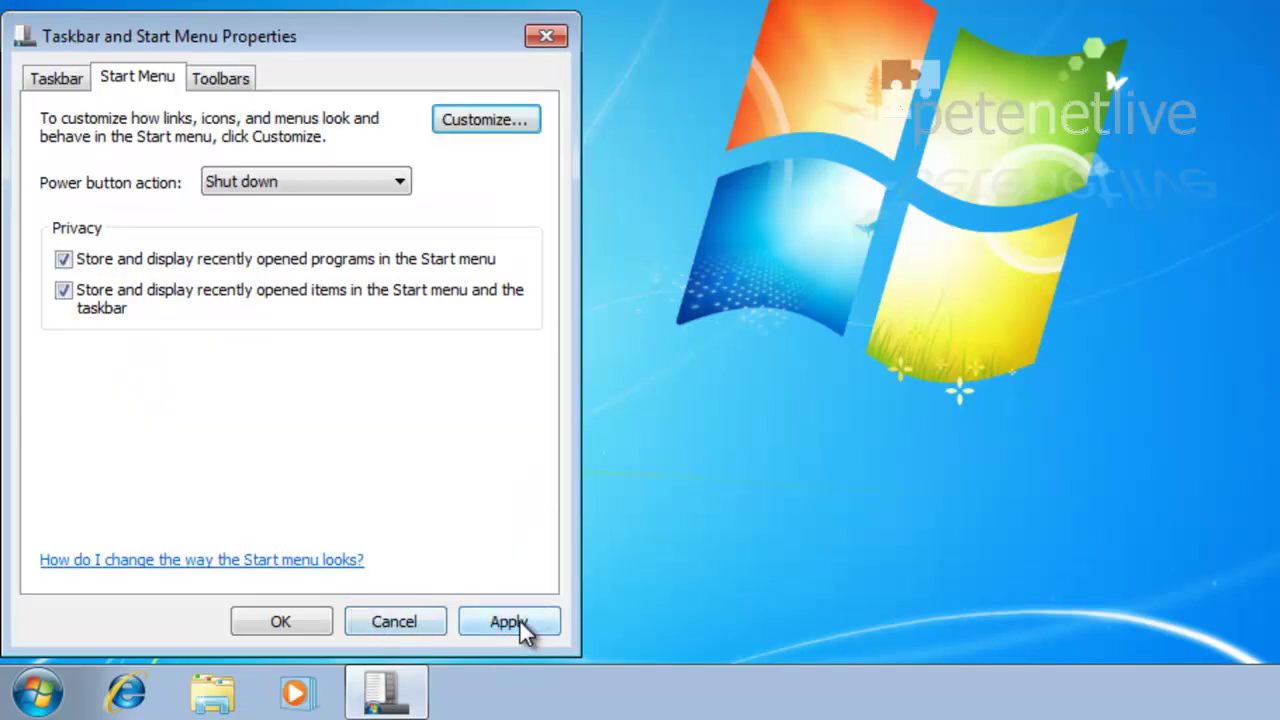
click(515, 624)
Close the properties, confirm the personal folder link is gone, and reopen Start Menu customization
click(288, 624)
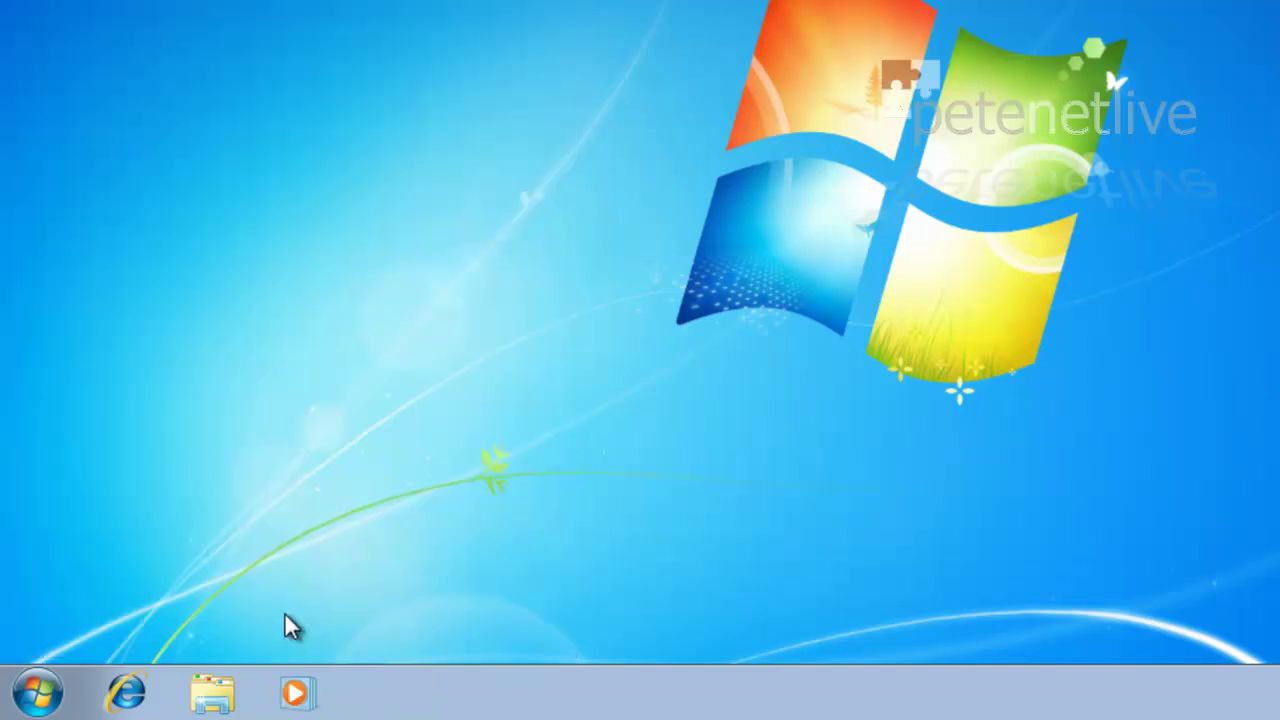
click(42, 692)
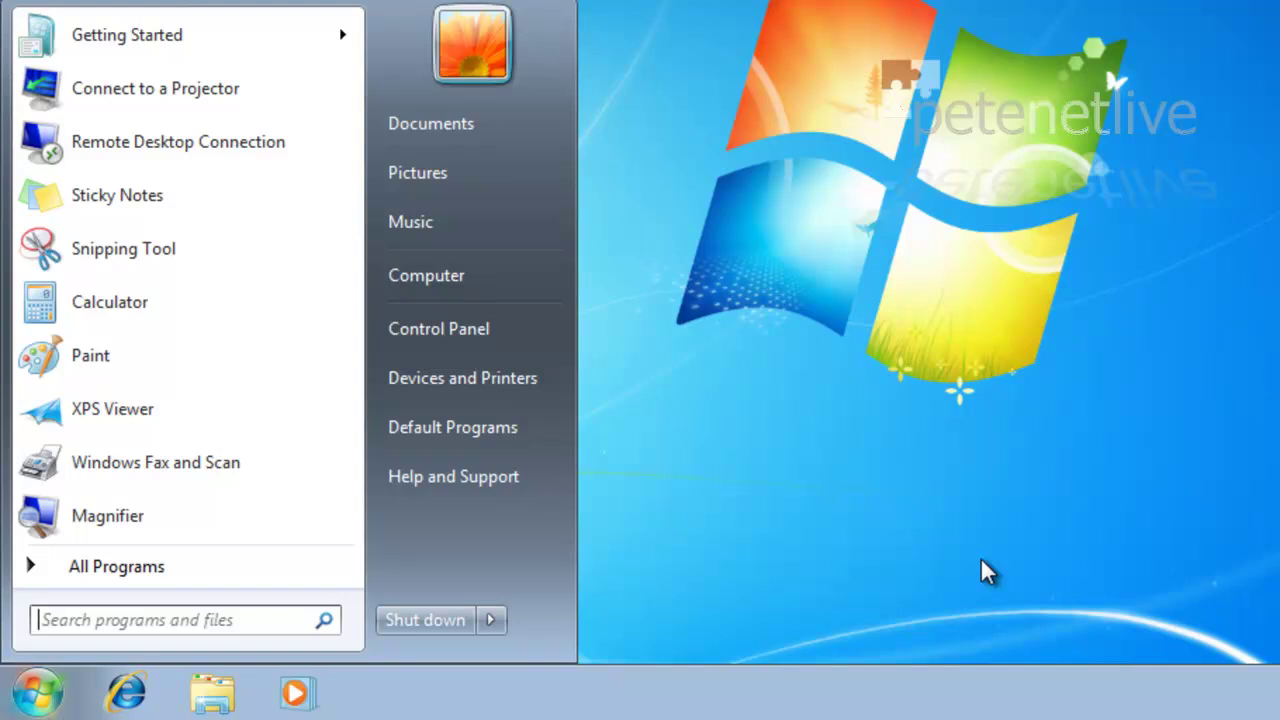
right_click(514, 684)
click(558, 670)
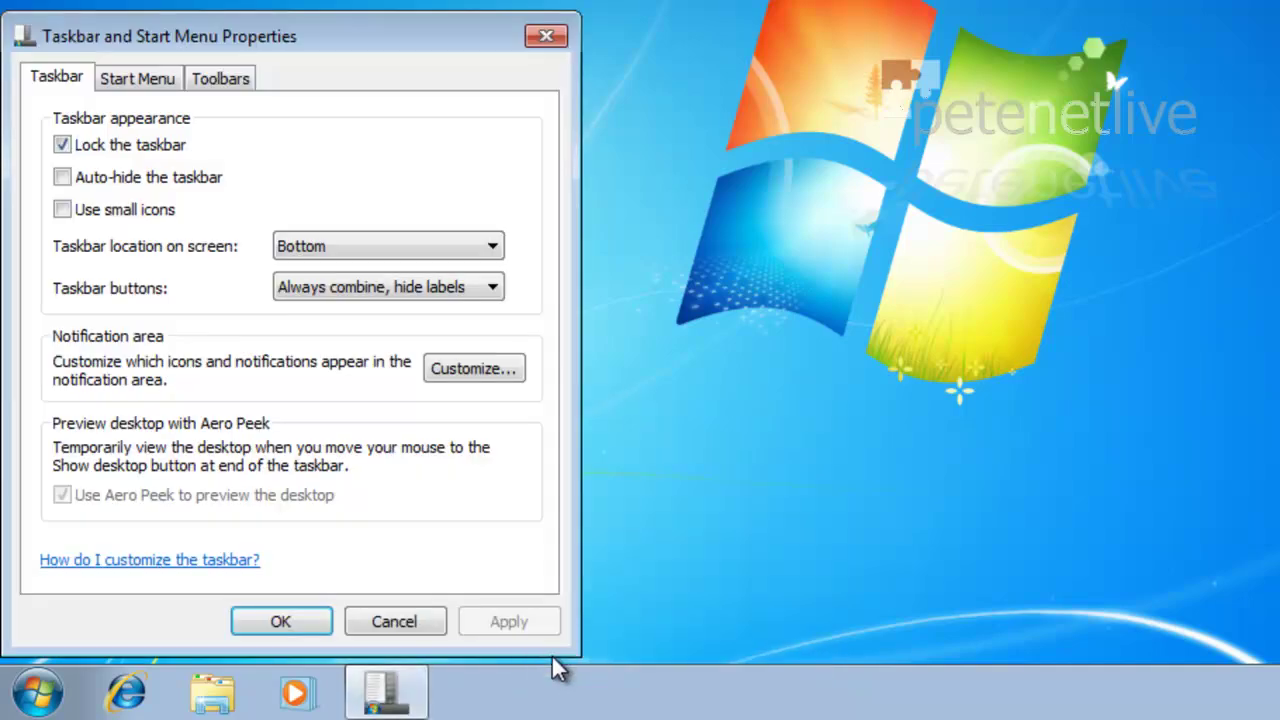
click(145, 85)
click(537, 129)
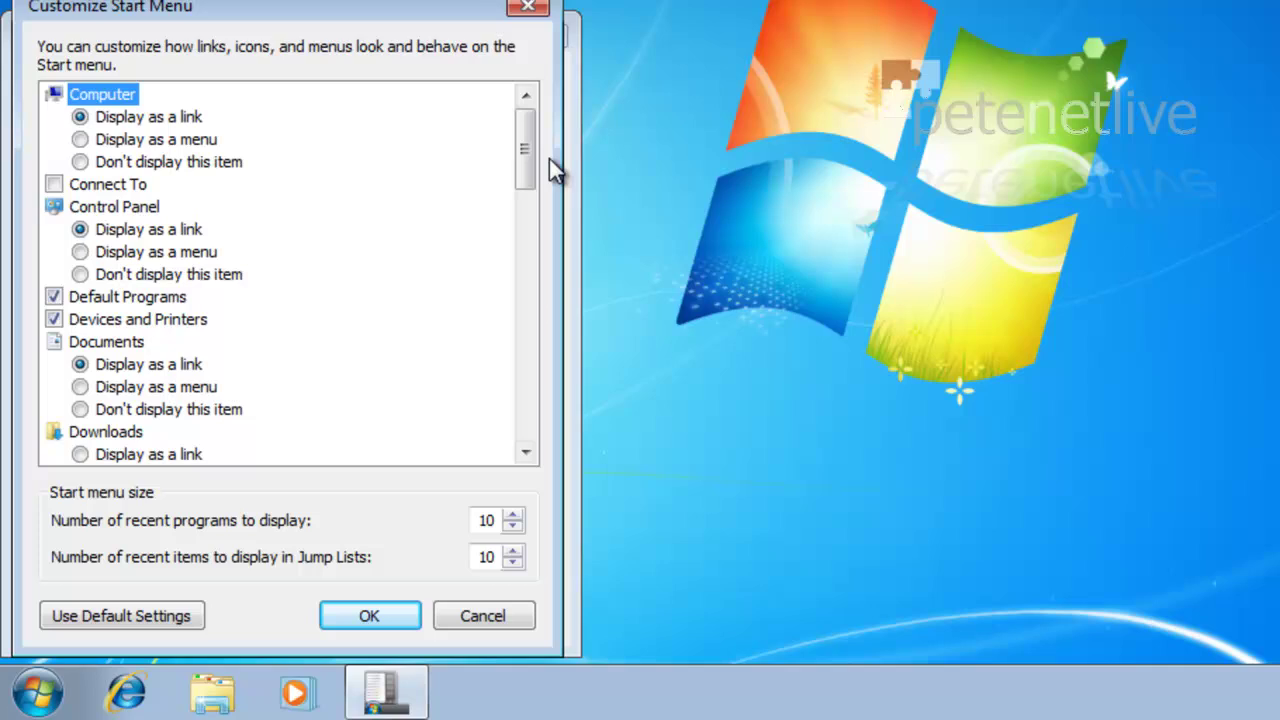
Set Personal folder to 'Display as a link', apply, and verify it's back on the Start menu
drag(535, 150, 528, 270)
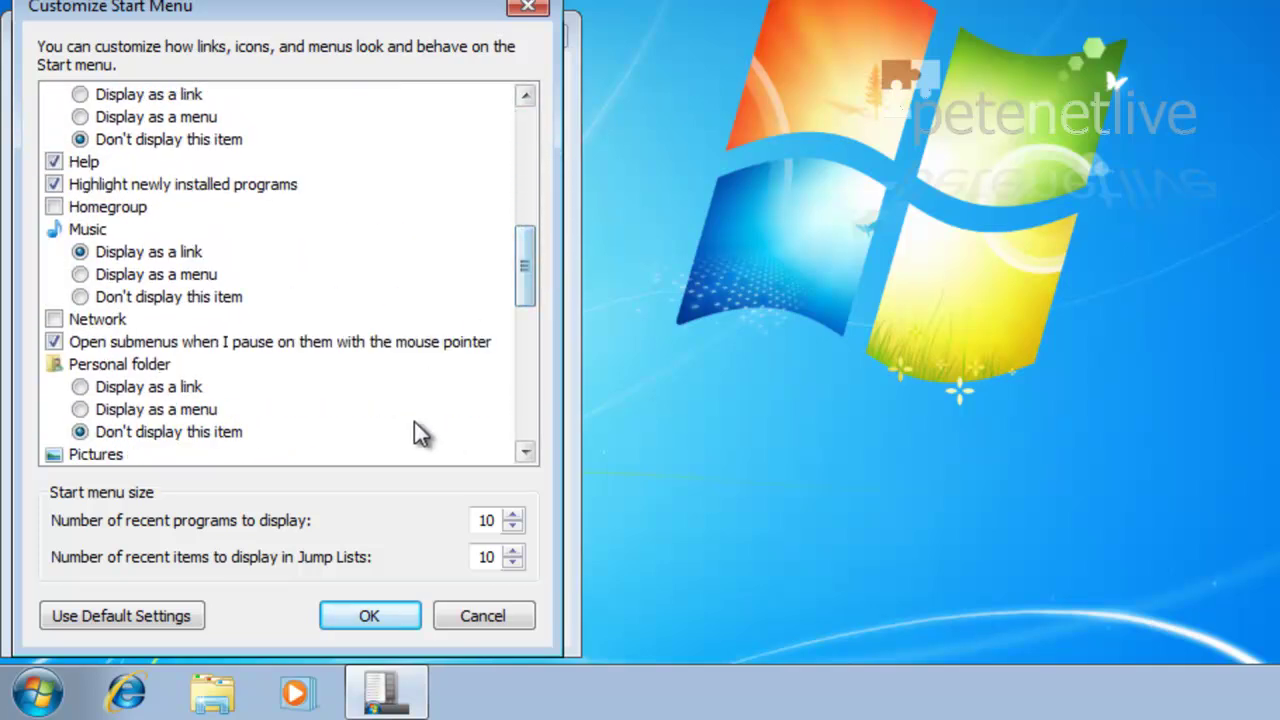
click(81, 388)
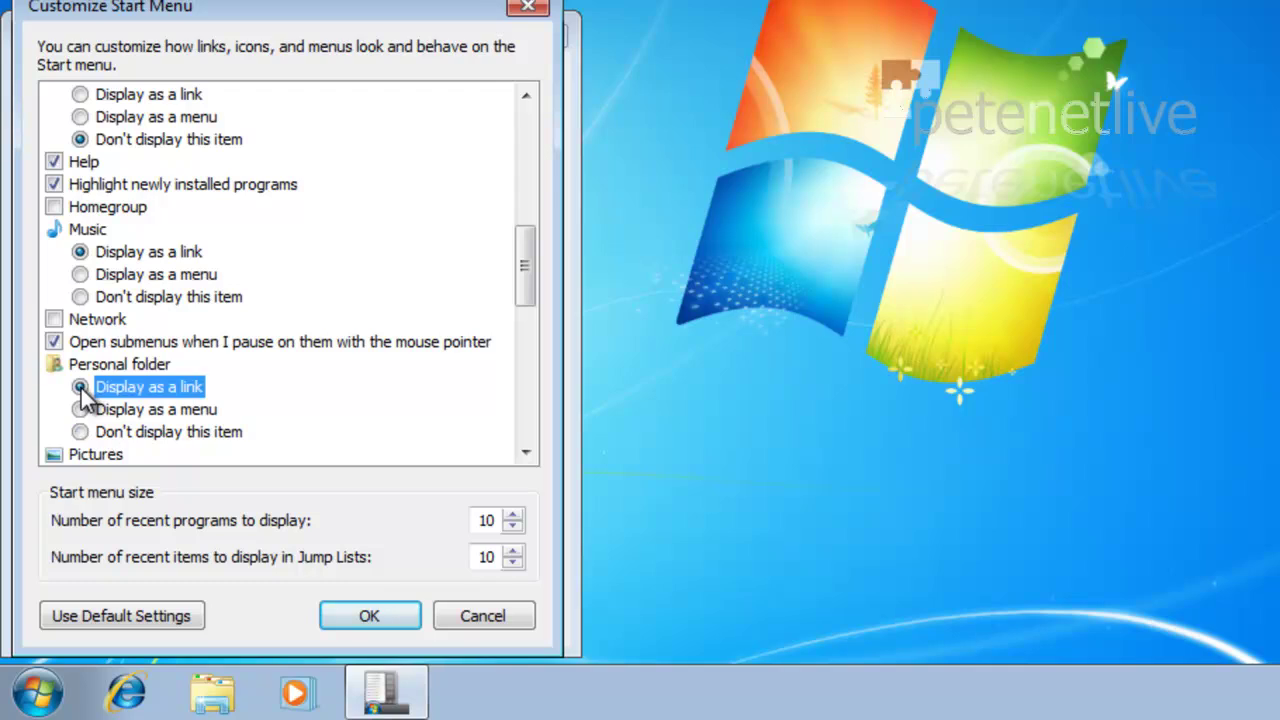
click(372, 616)
click(510, 628)
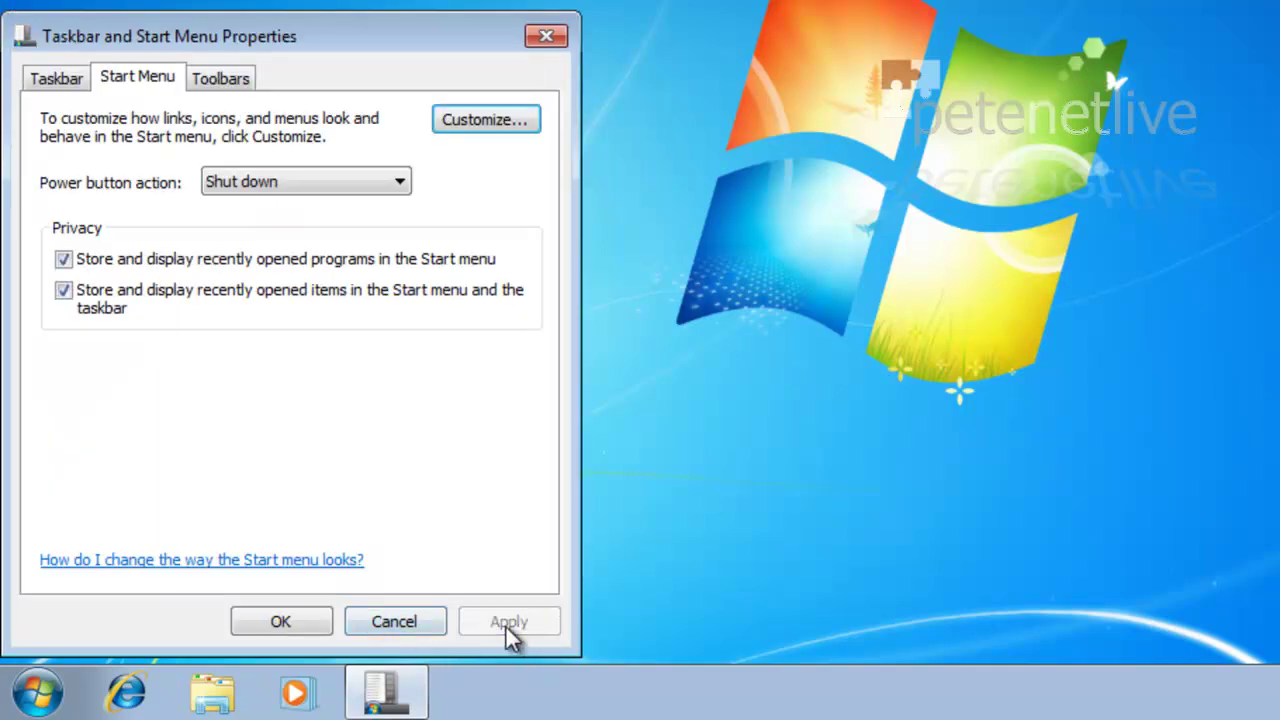
click(280, 621)
click(37, 706)
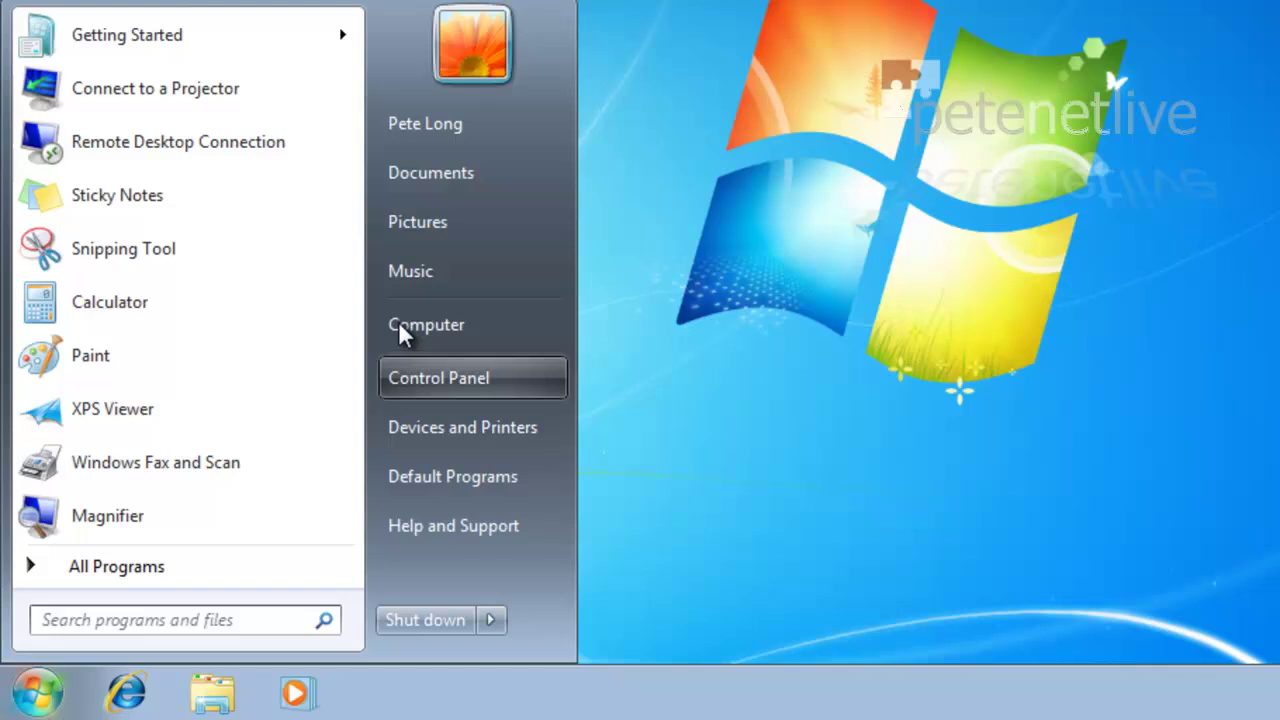
click(930, 160)
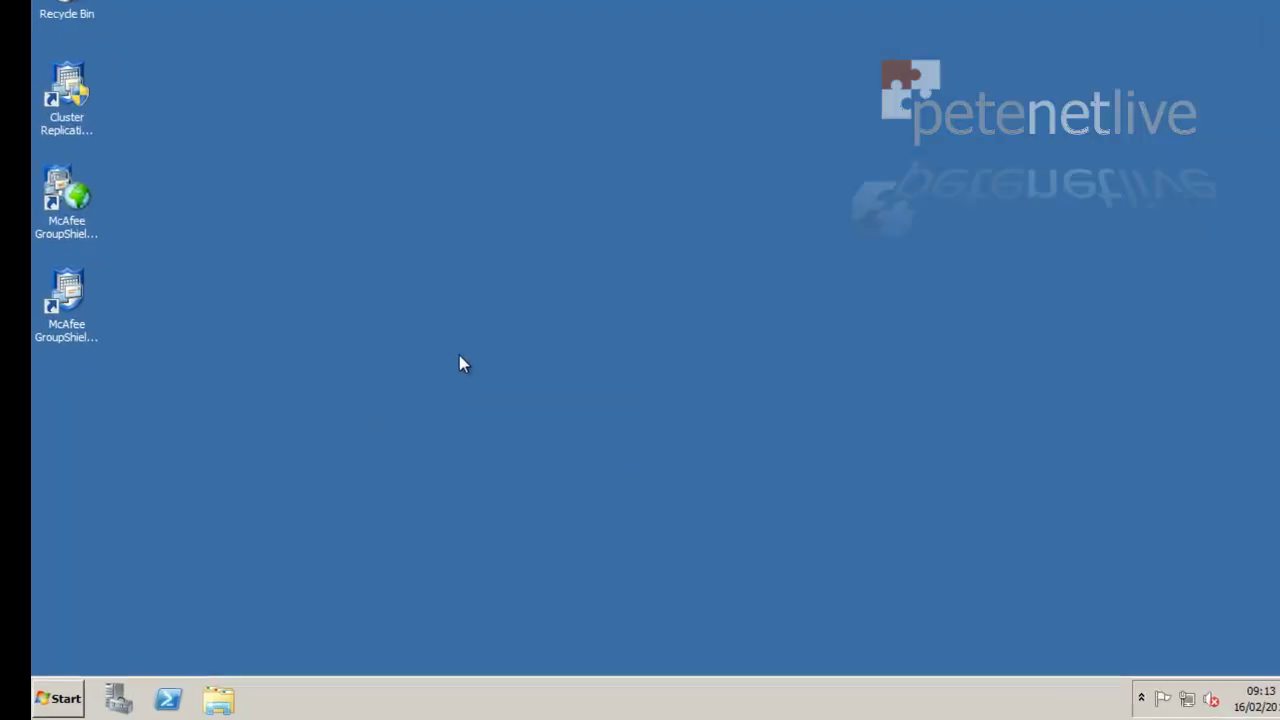
Launch Group Policy Management and edit the Default Domain Policy in a maximized editor
click(45, 694)
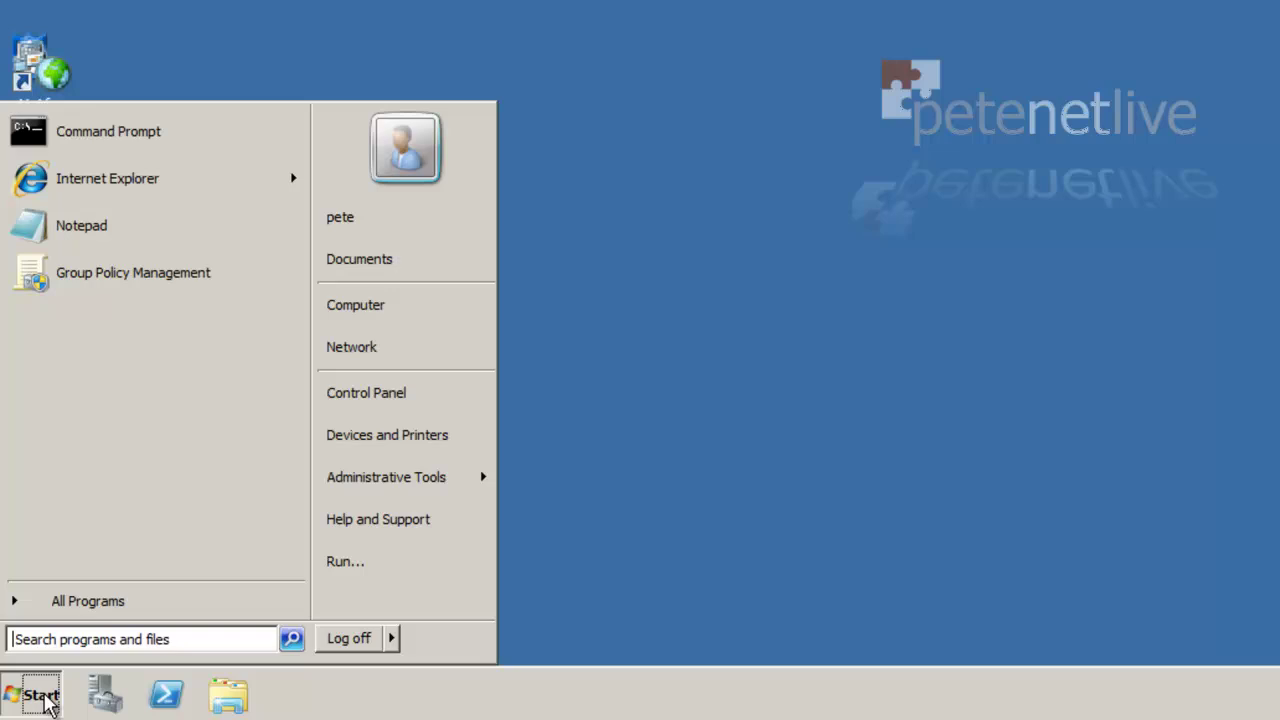
mouse_move(383, 500)
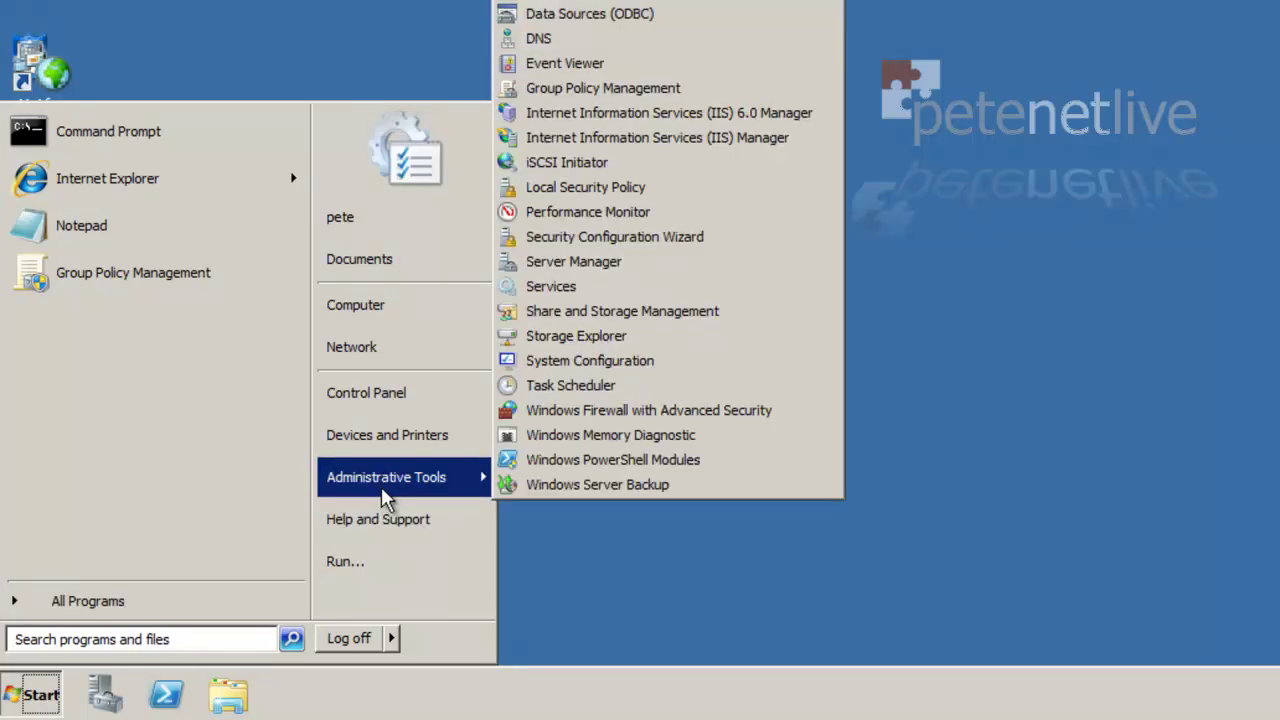
click(670, 88)
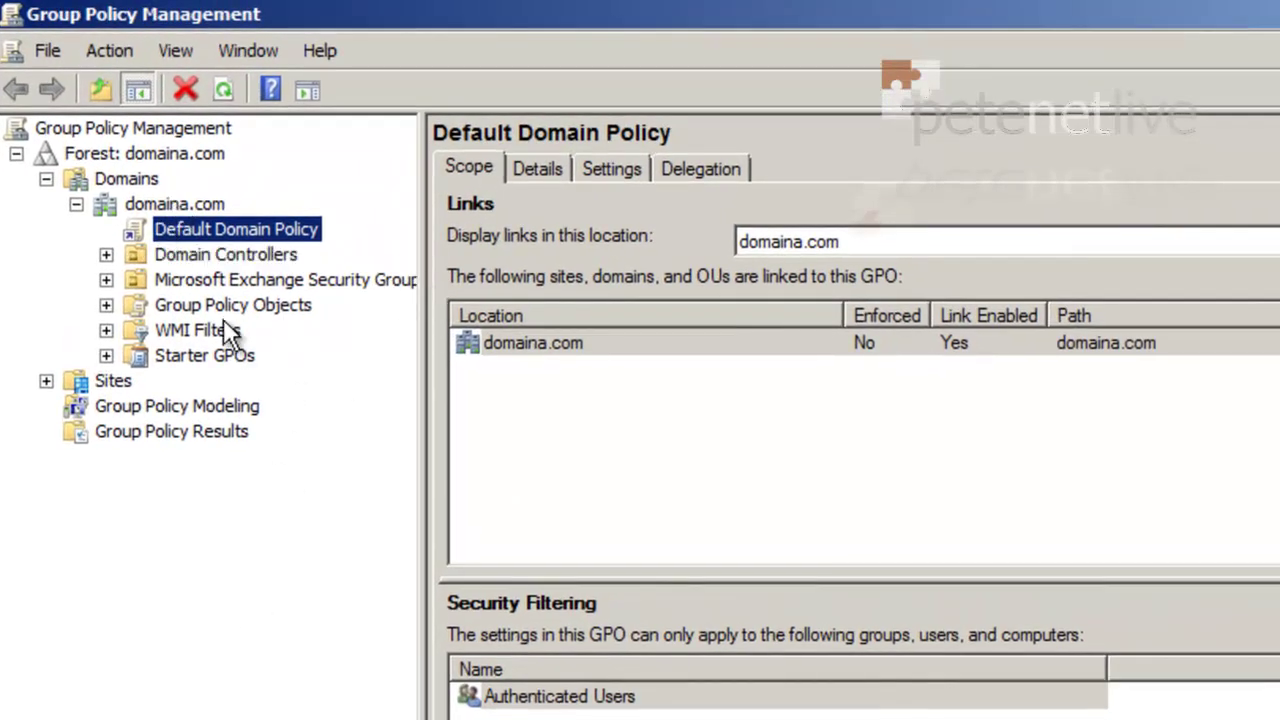
right_click(253, 223)
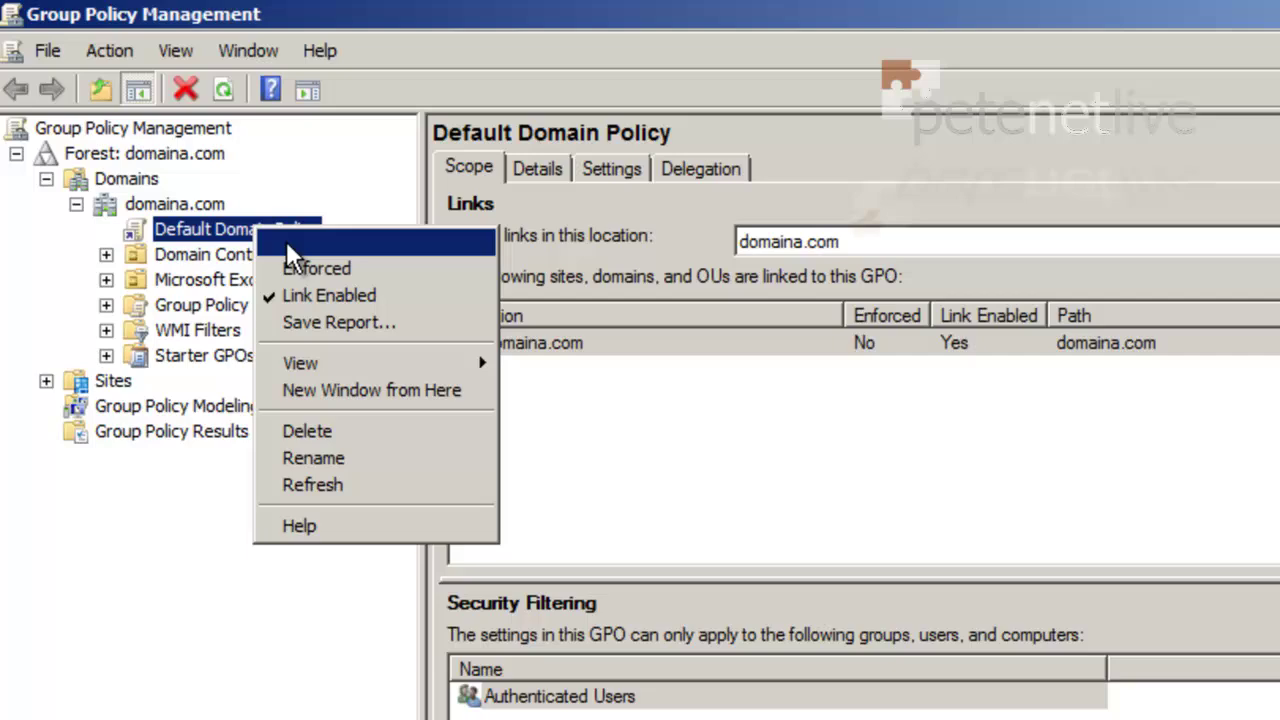
click(286, 241)
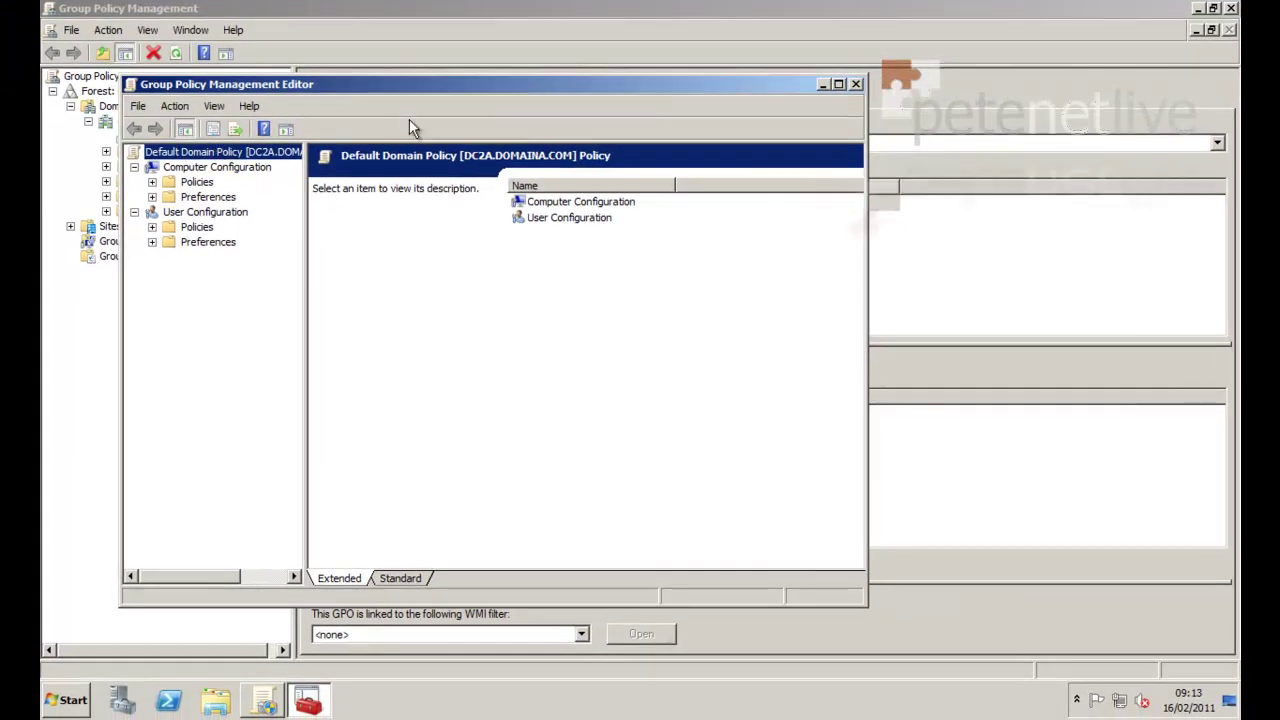
double_click(426, 90)
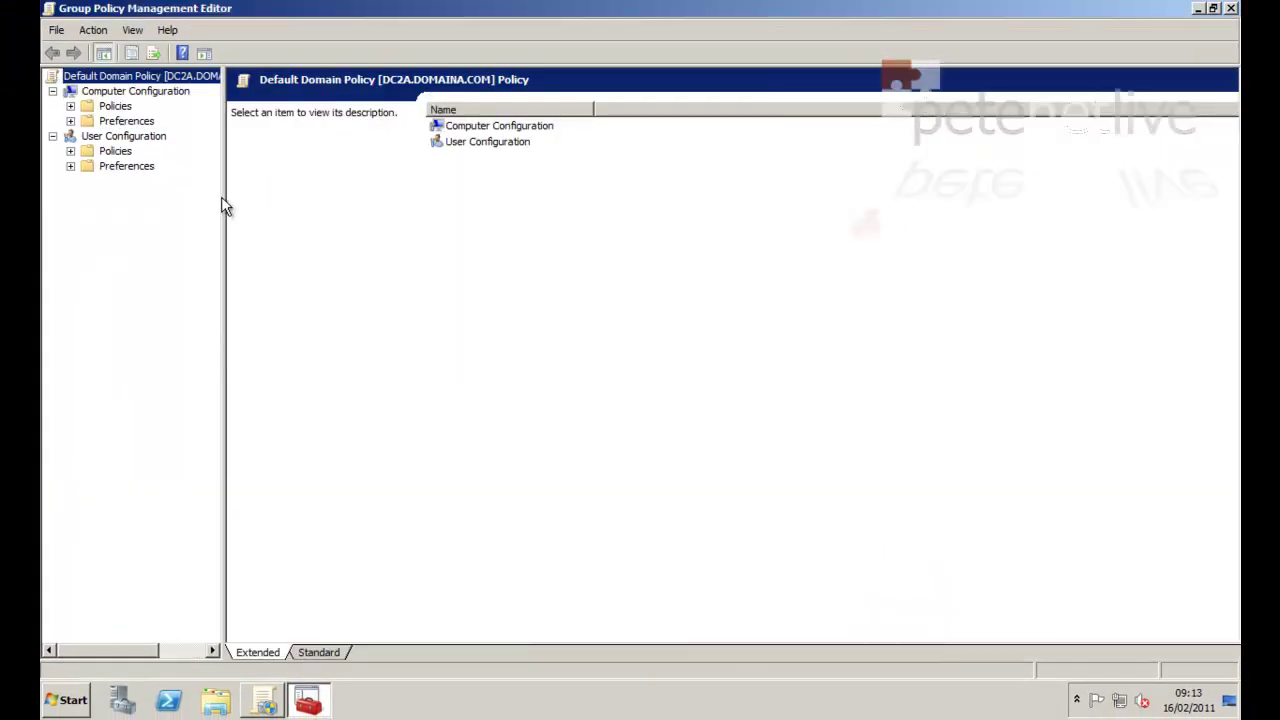
Expand User Configuration > Preferences > Control Panel Settings and bring up Start Menu's options
drag(225, 198, 378, 200)
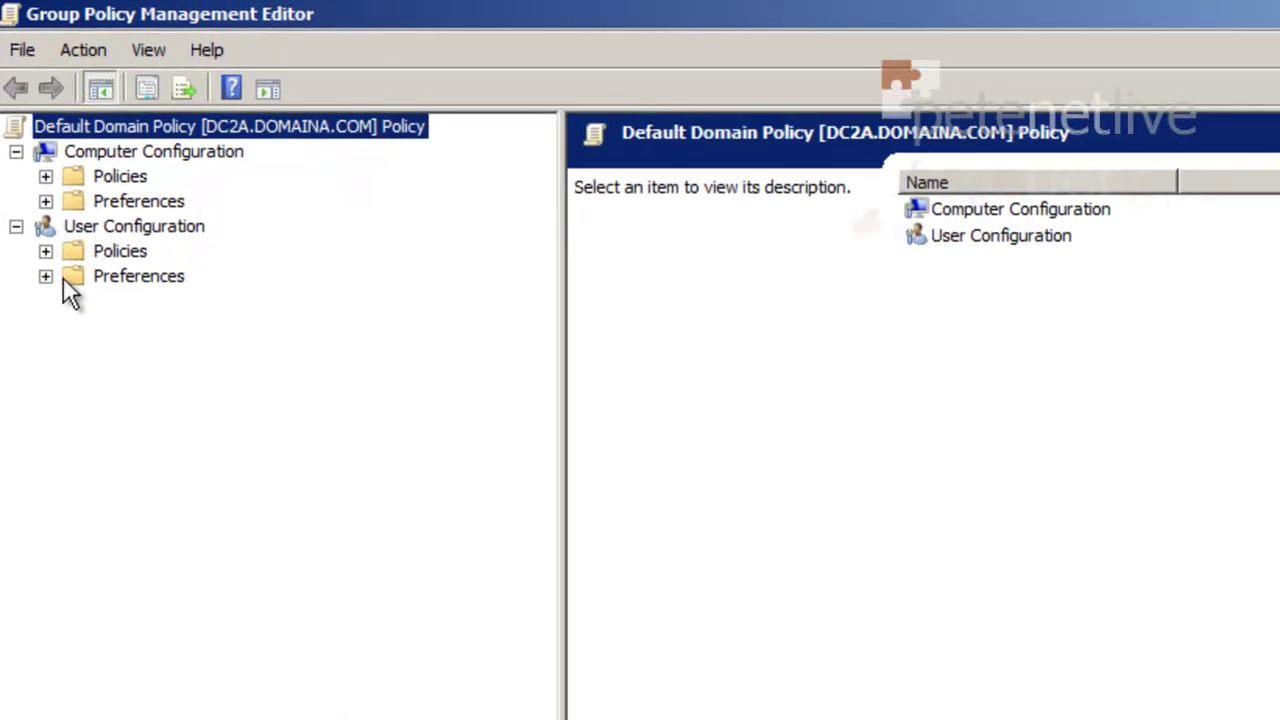
click(48, 277)
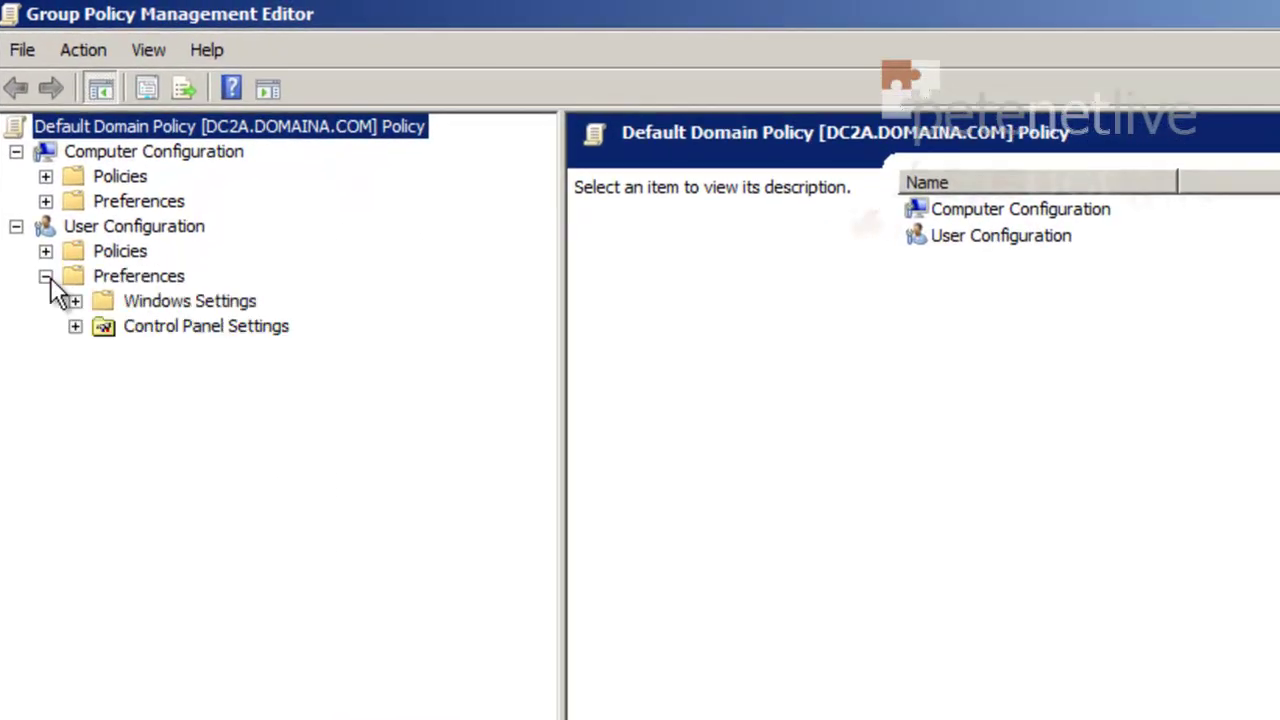
click(75, 327)
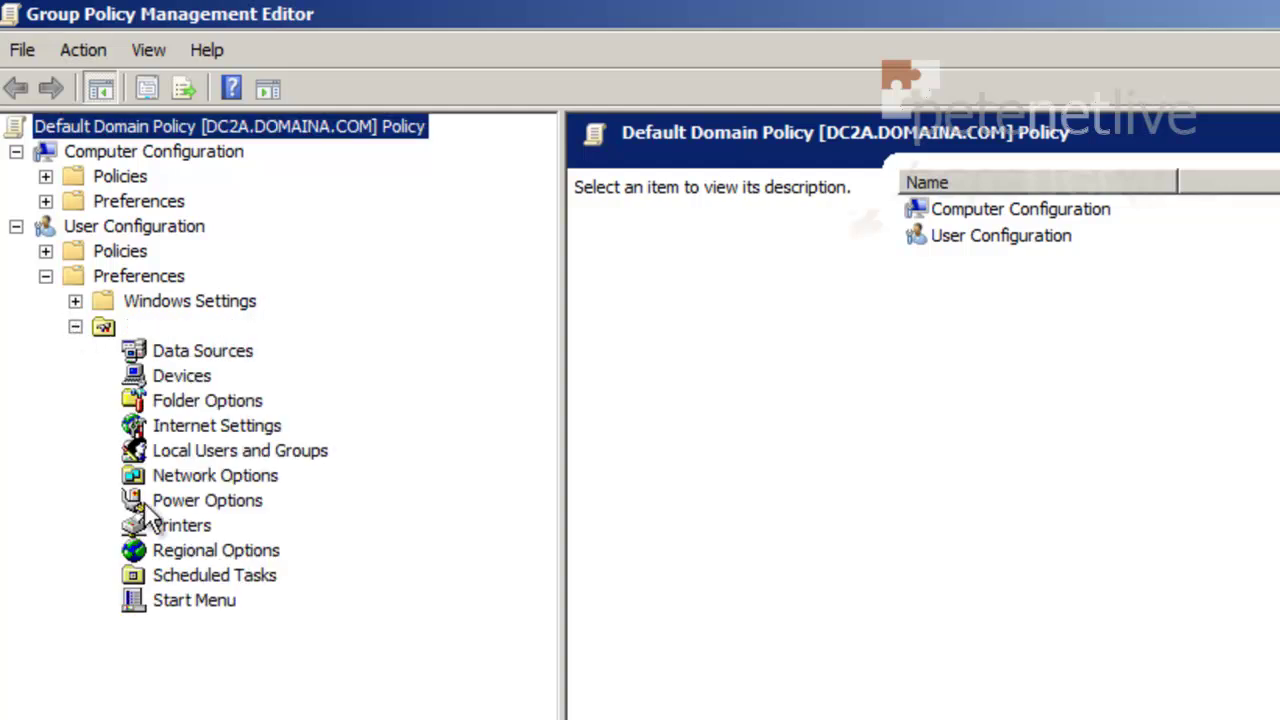
click(188, 602)
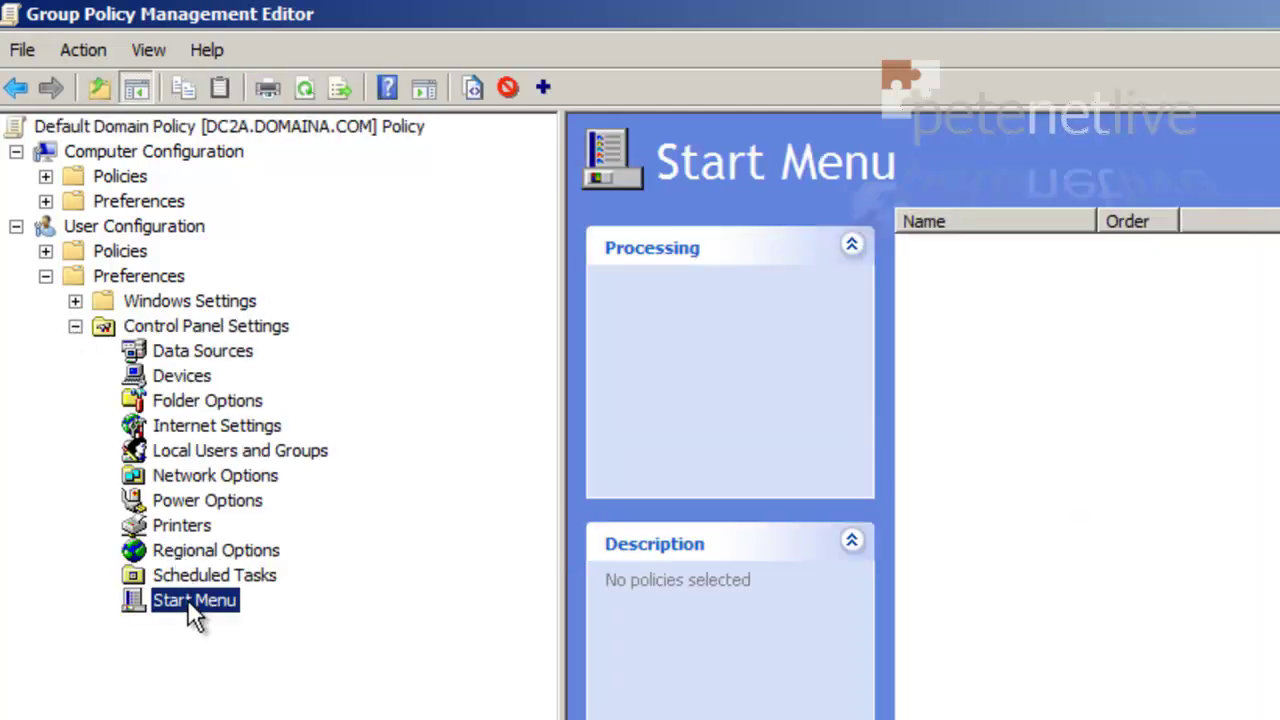
right_click(187, 599)
Create a new Start Menu (Windows Vista and later) preference and scroll down to Personal Folder
mouse_move(226, 613)
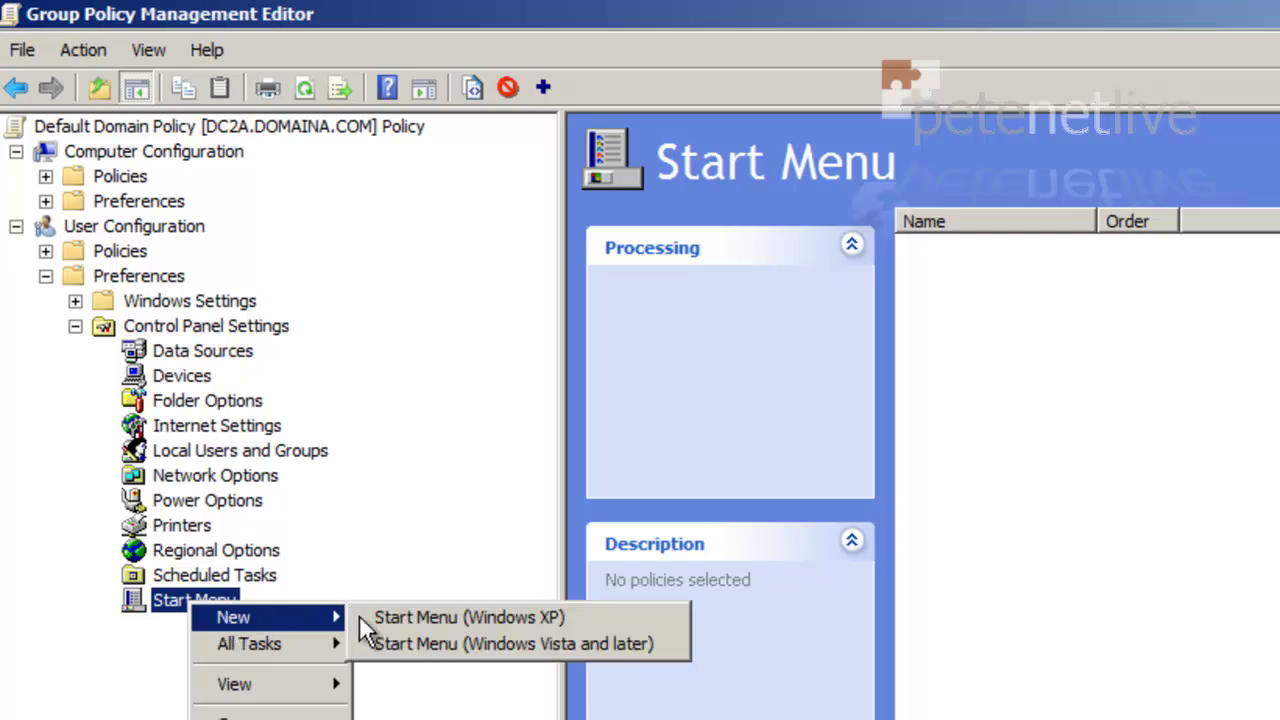
click(414, 644)
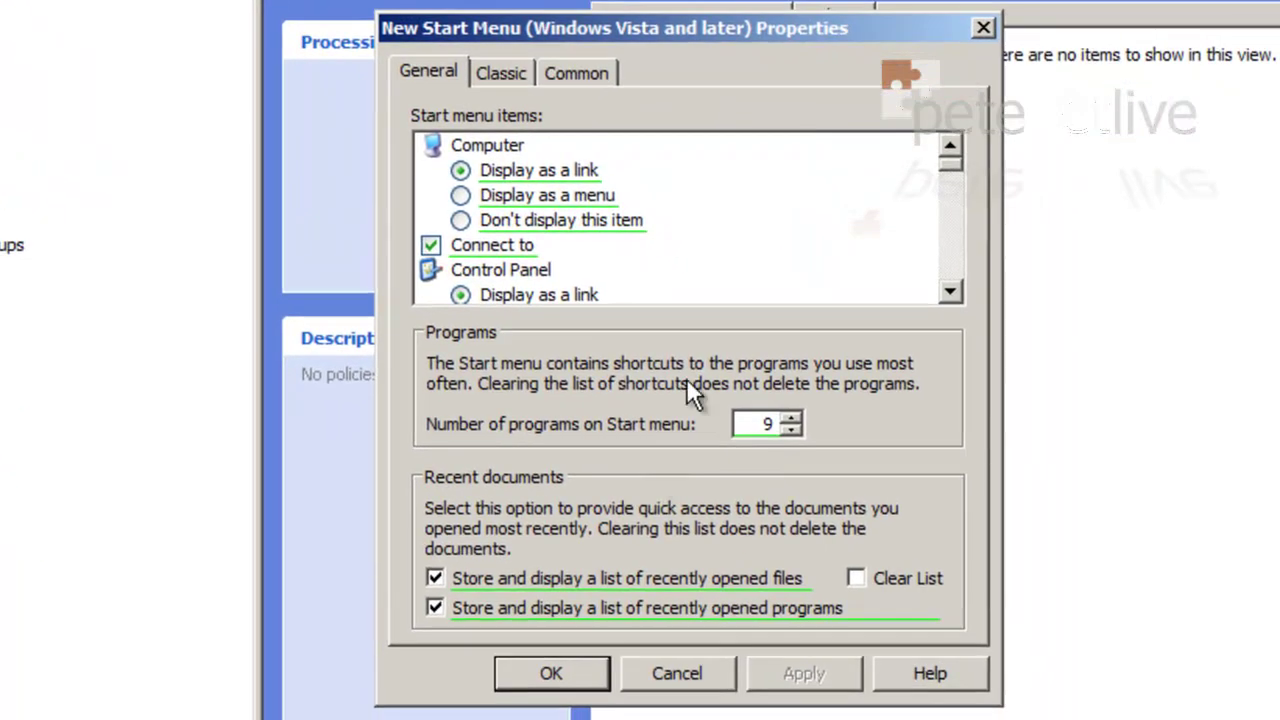
click(956, 250)
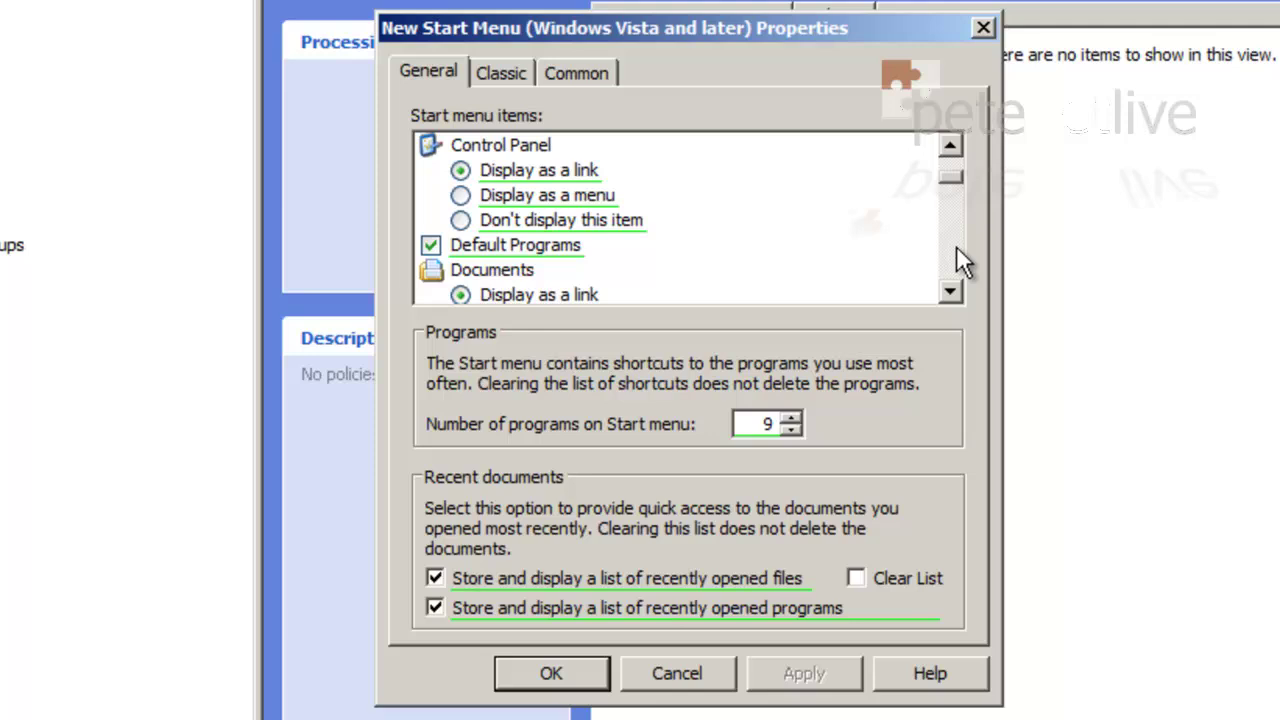
click(956, 250)
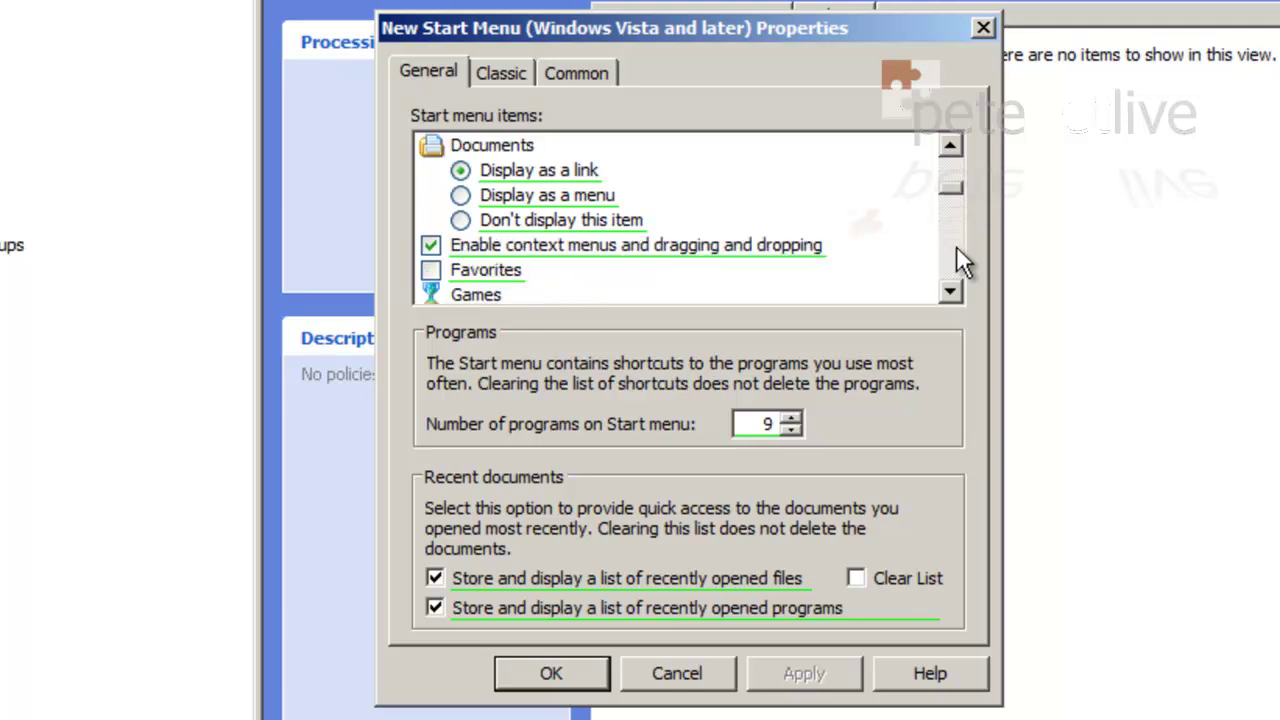
click(956, 250)
click(957, 250)
click(957, 250)
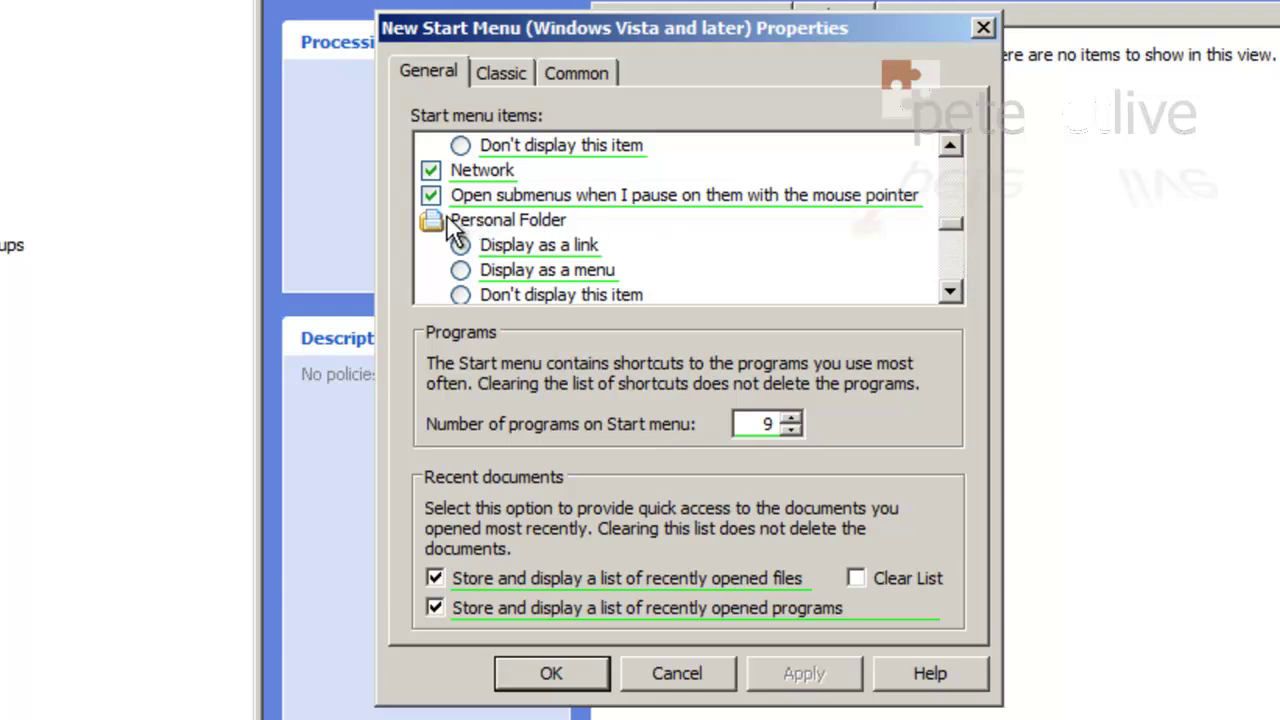
Set Personal Folder to 'Don't display this item', apply it and save the preference
click(460, 295)
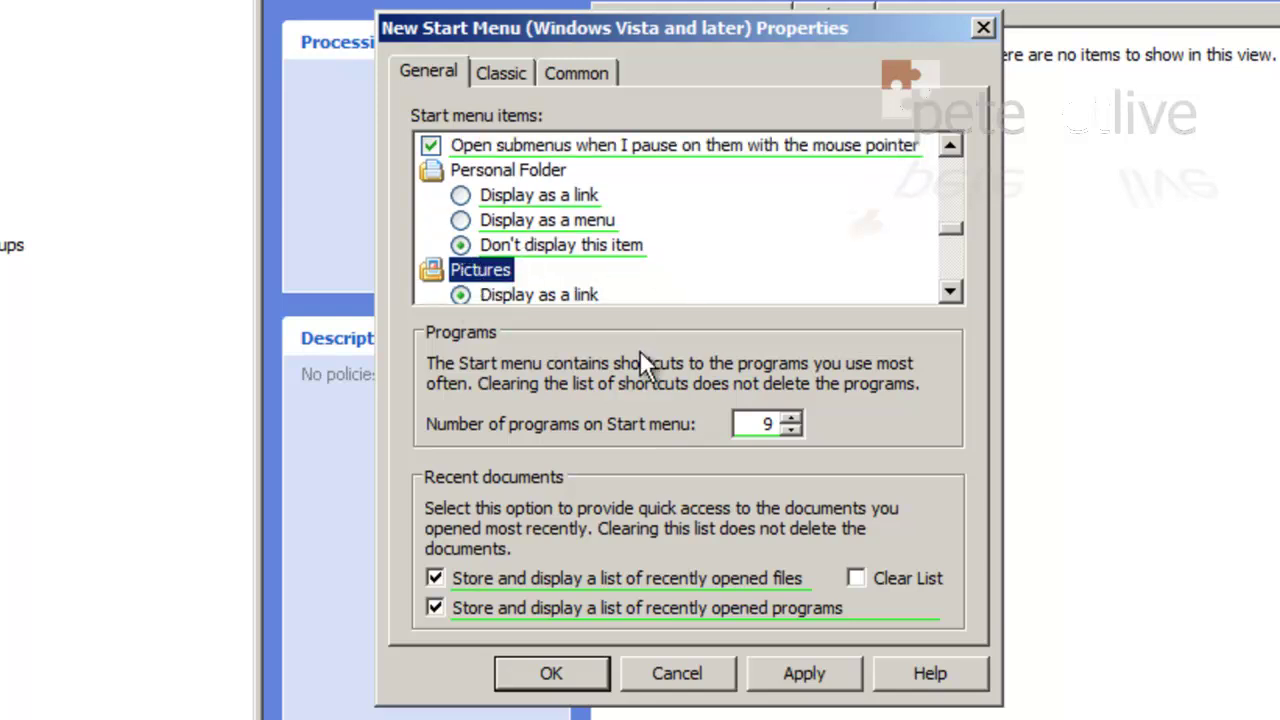
click(802, 674)
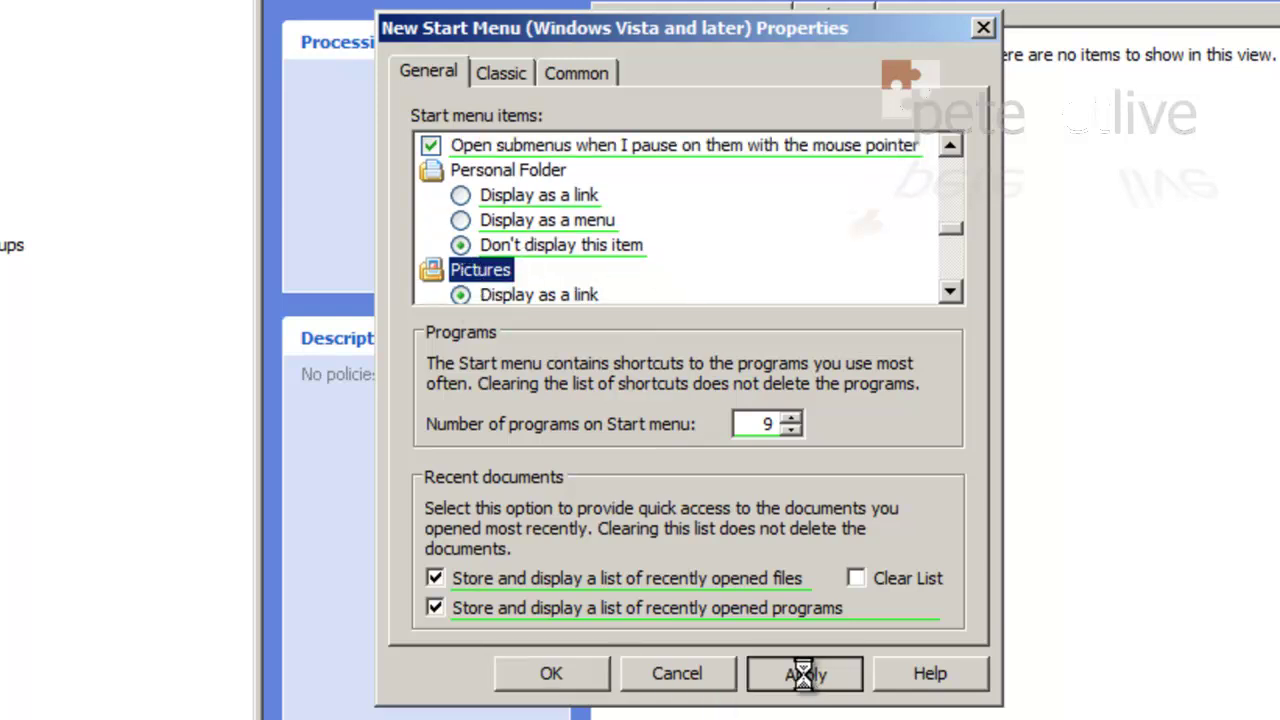
click(551, 674)
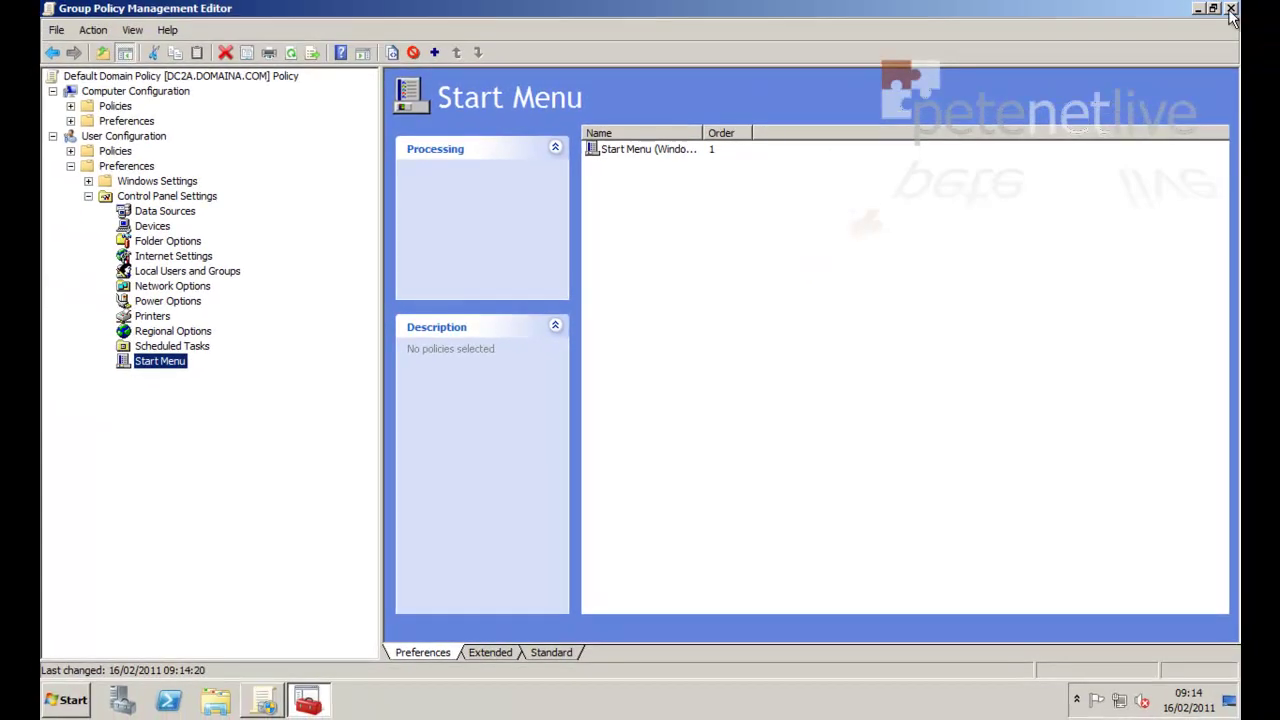
Close both Group Policy consoles and launch cmd from the Windows 7 Start menu search
click(1231, 9)
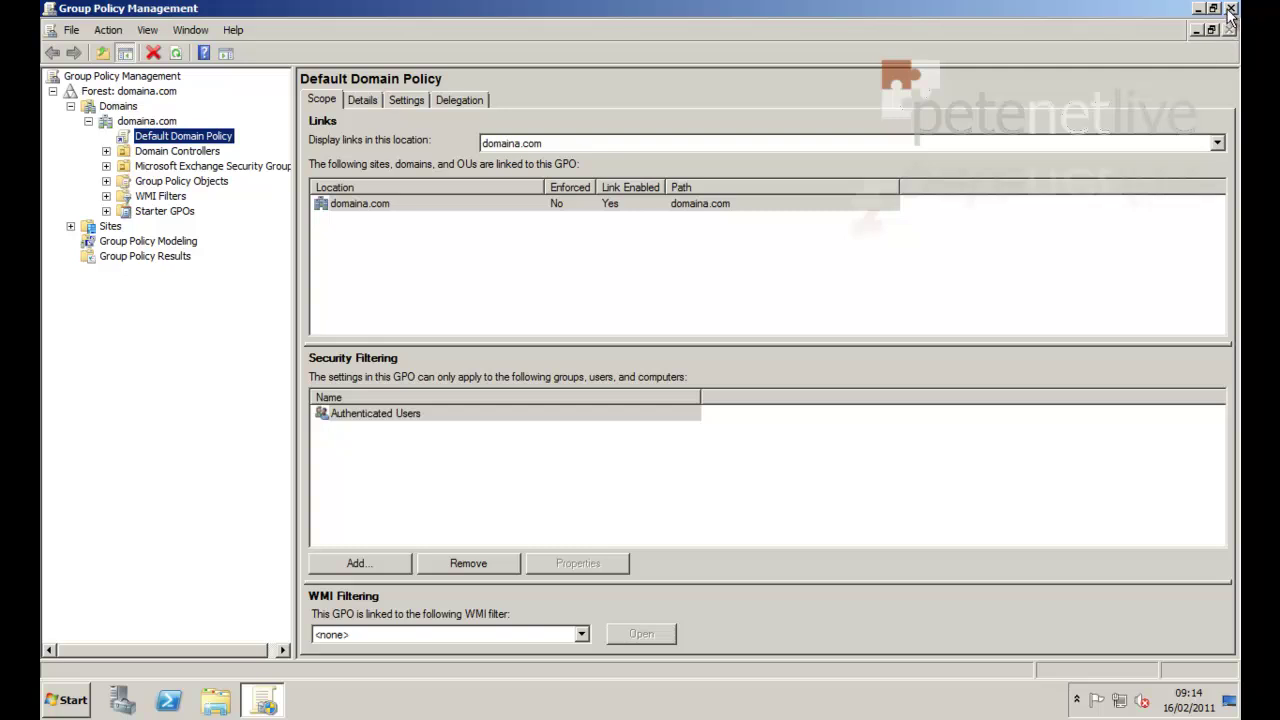
click(1231, 9)
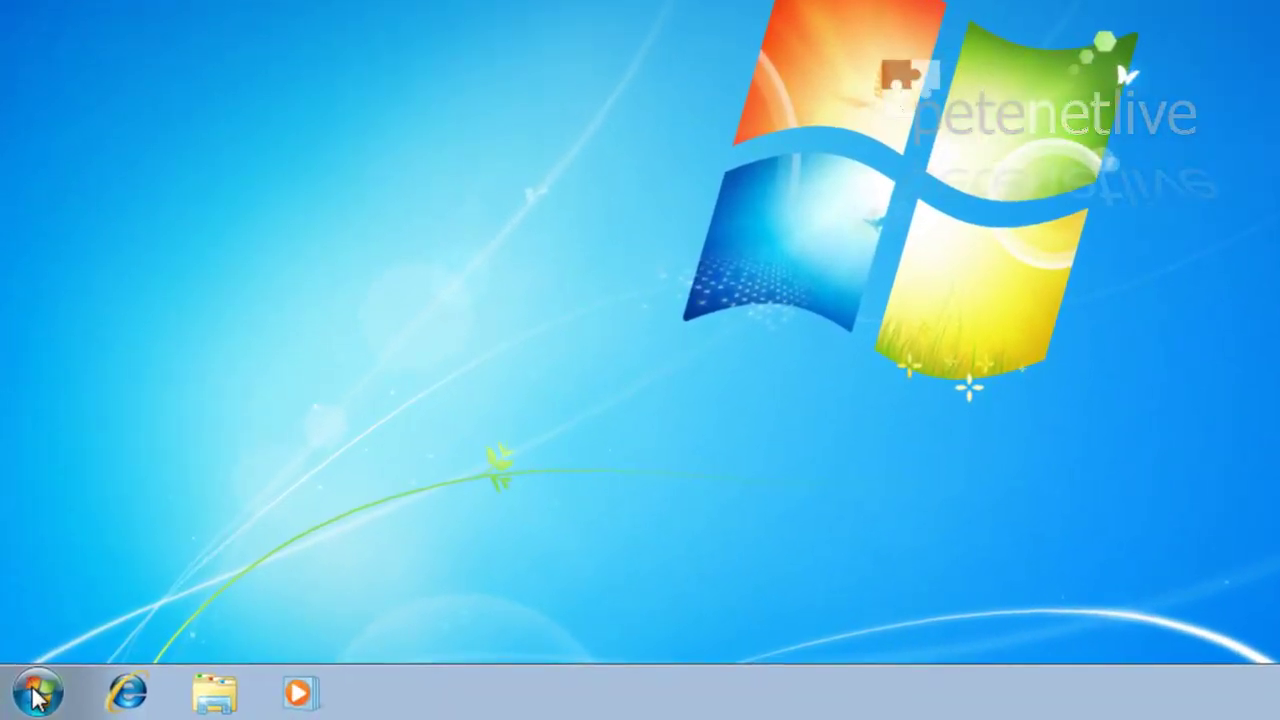
click(30, 697)
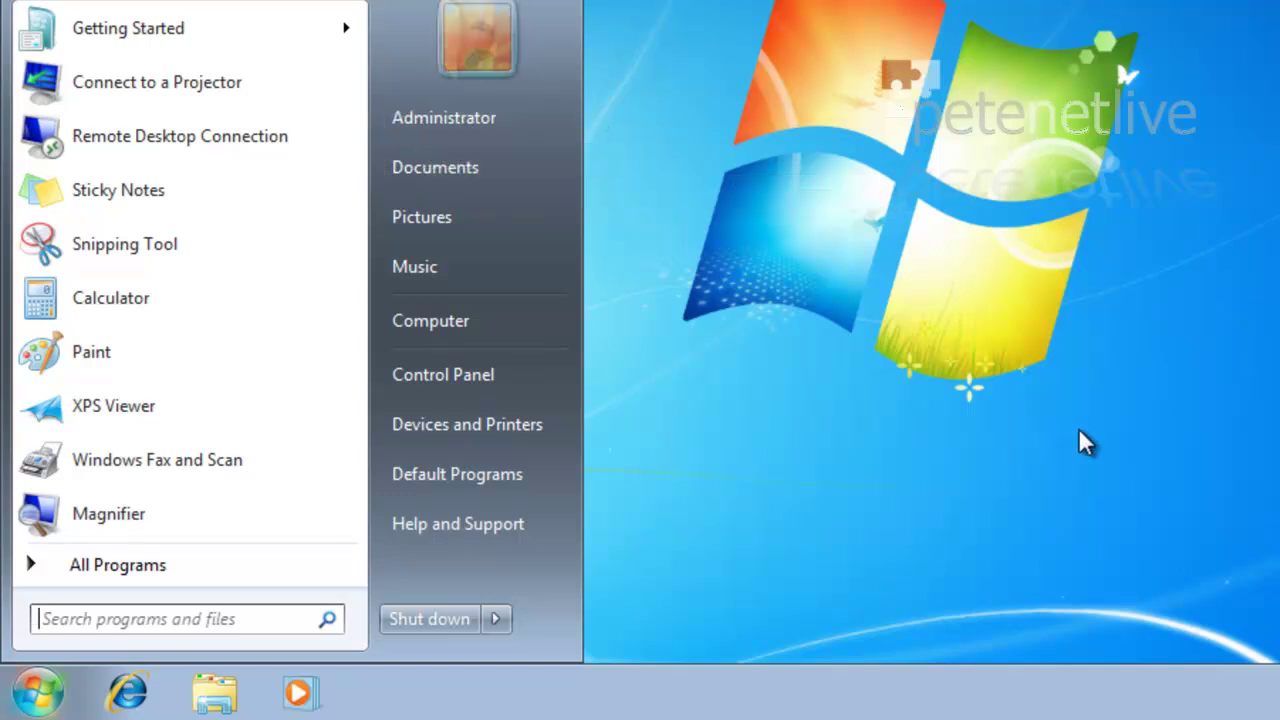
click(109, 617)
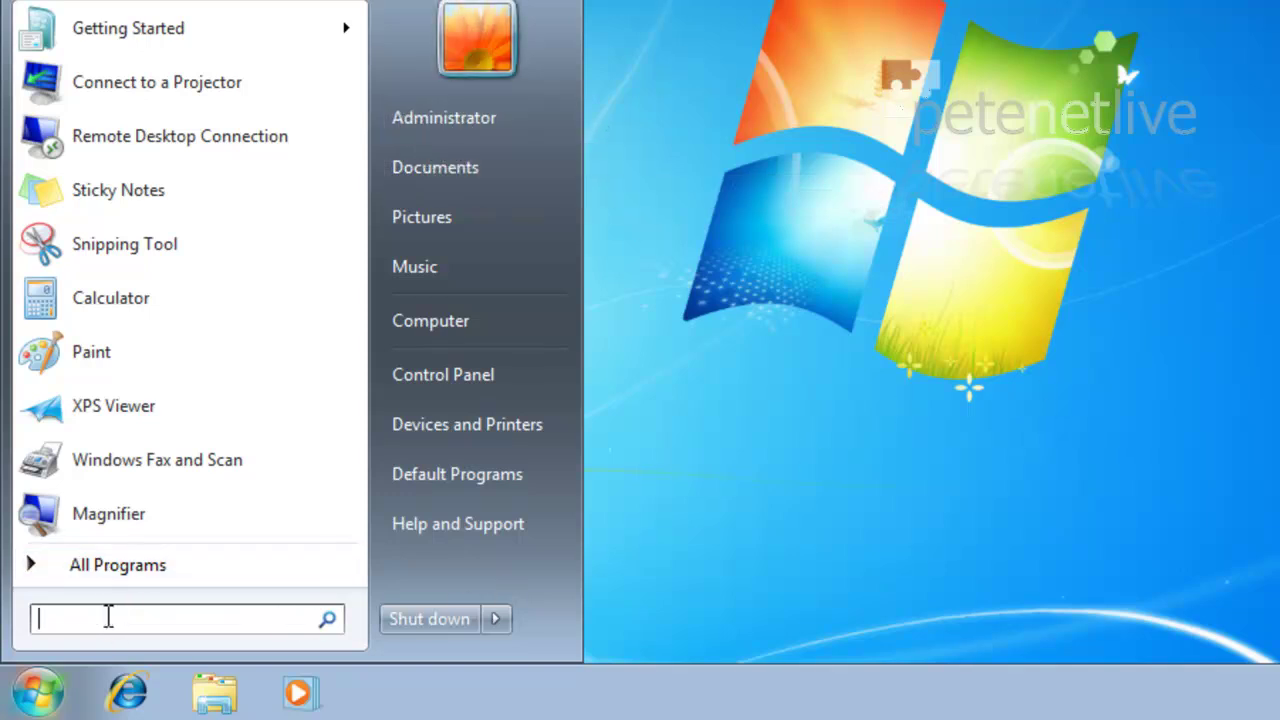
text(cmd)
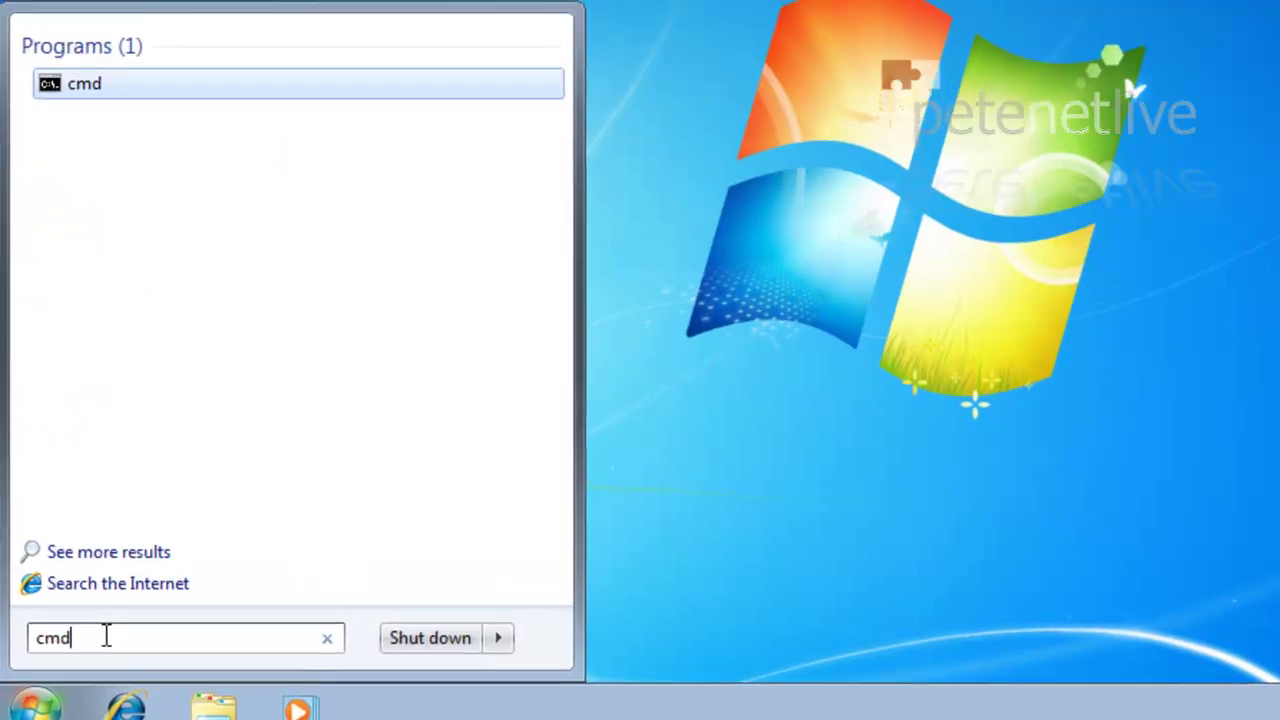
key(Return)
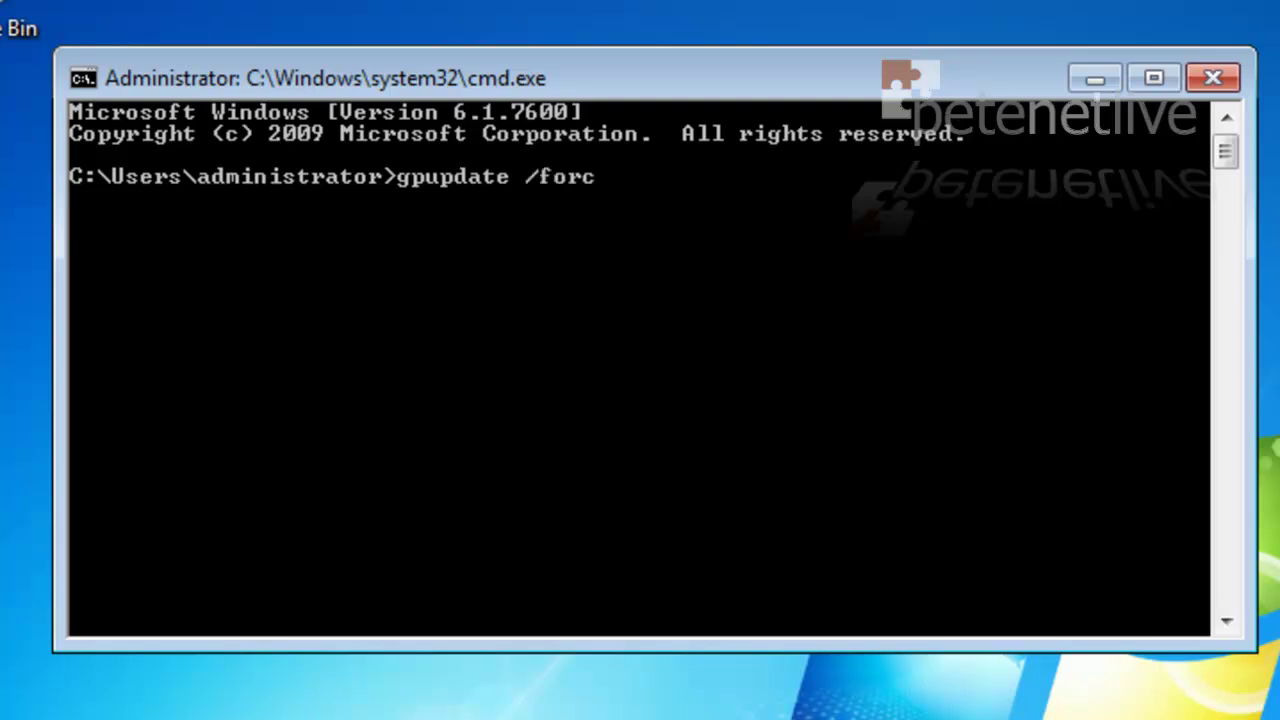
Run gpupdate /force until user and computer policy both update, then exit the Command Prompt
key(Return)
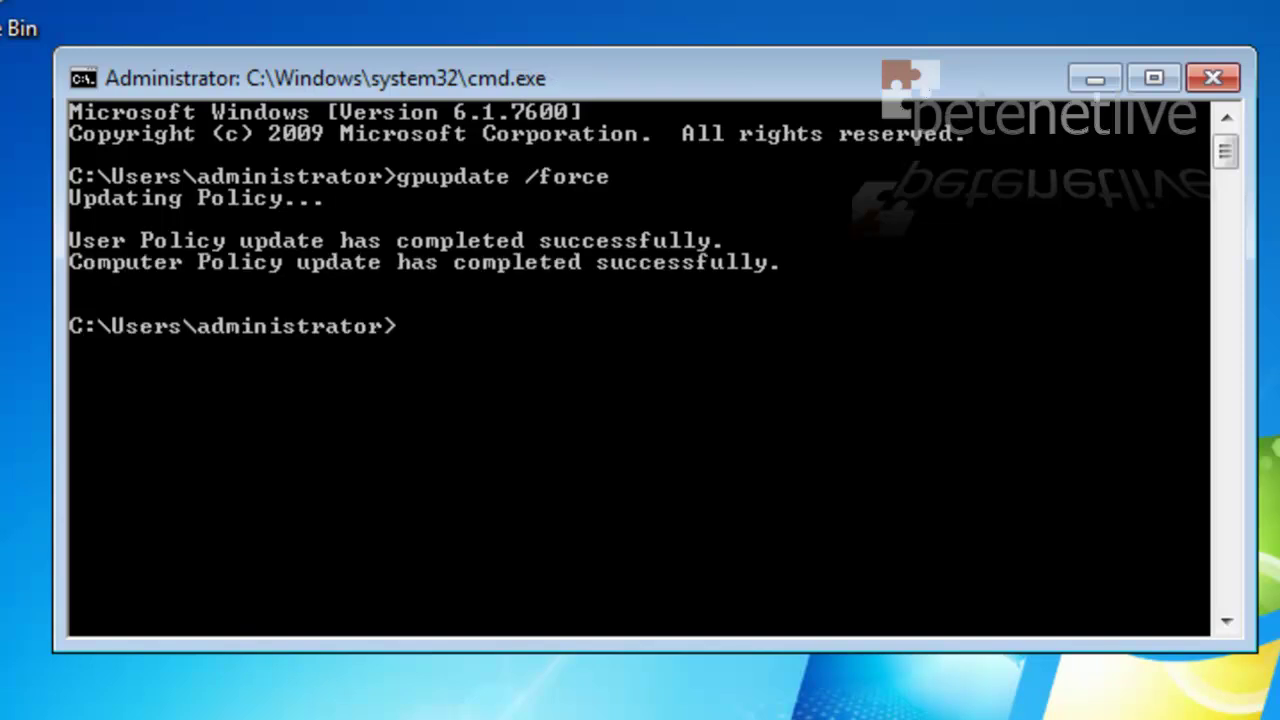
text(it)
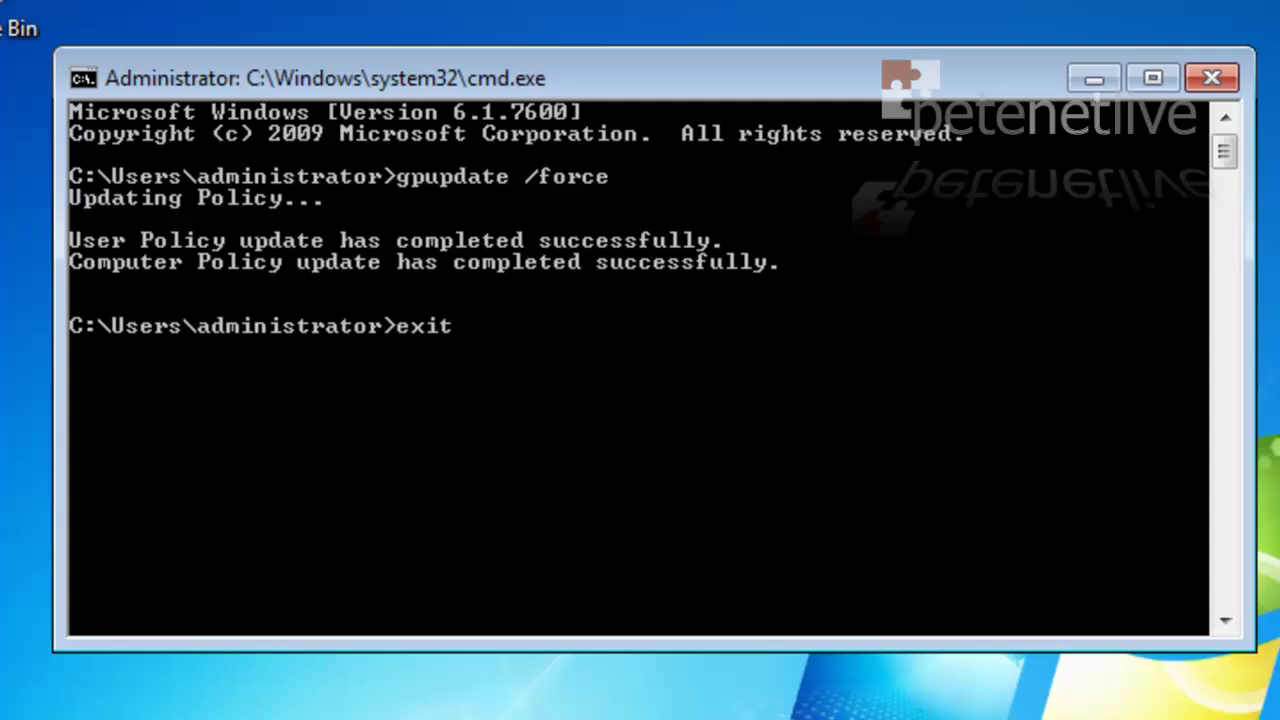
key(Return)
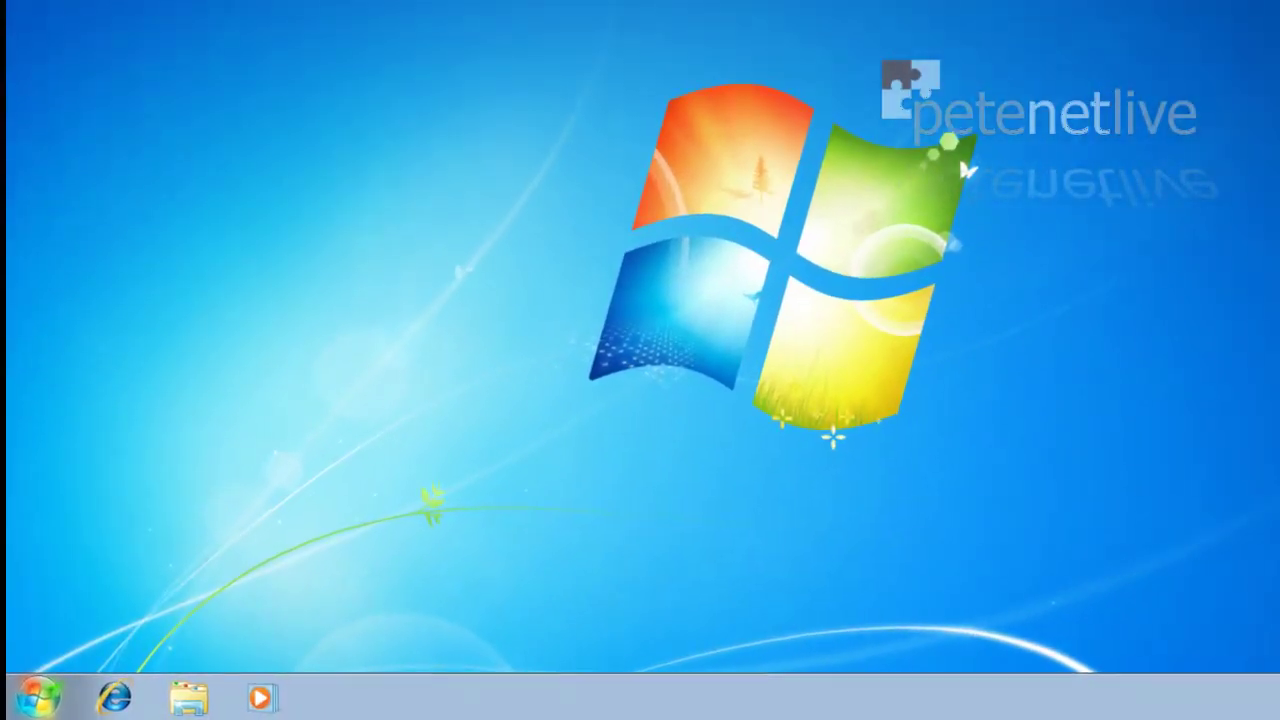
click(64, 702)
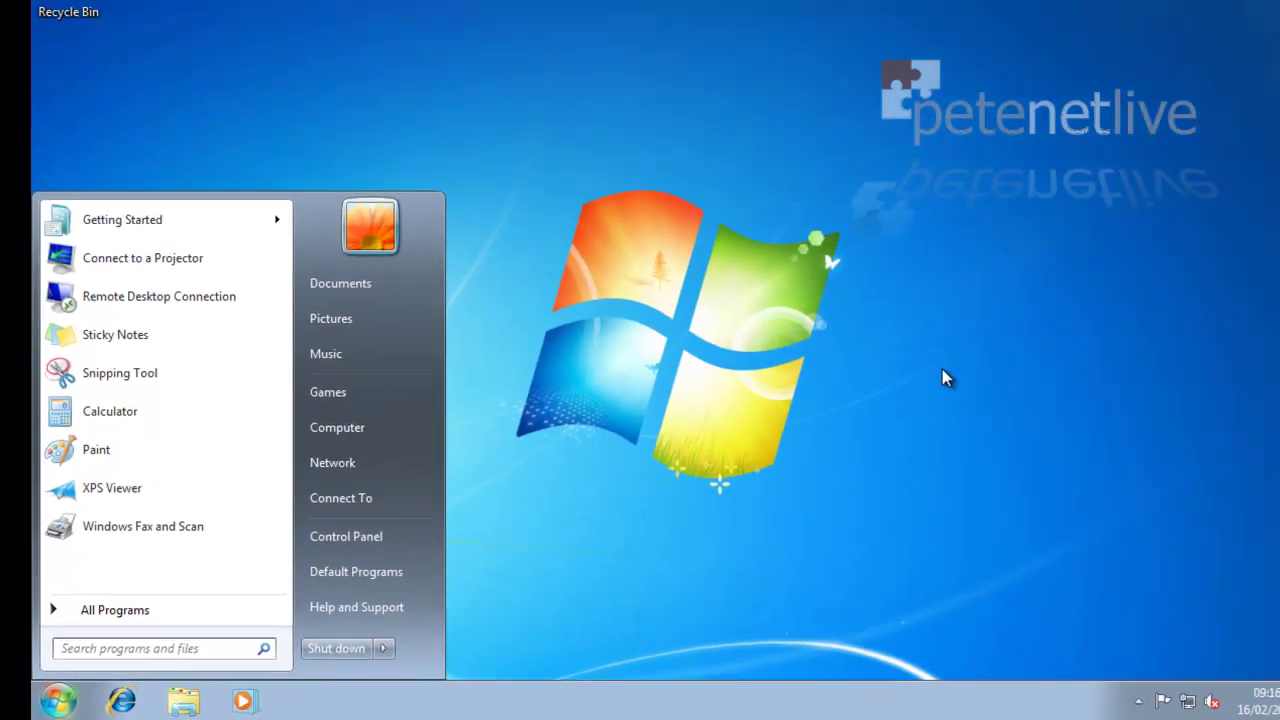
click(943, 370)
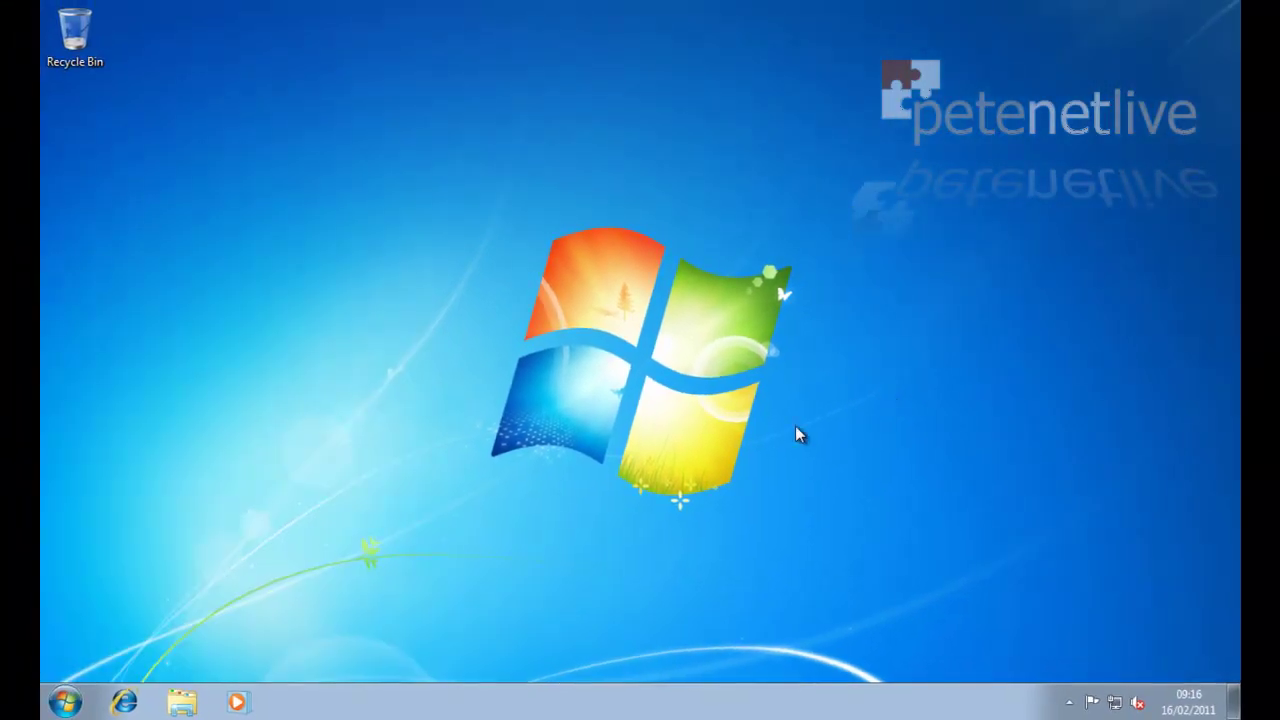